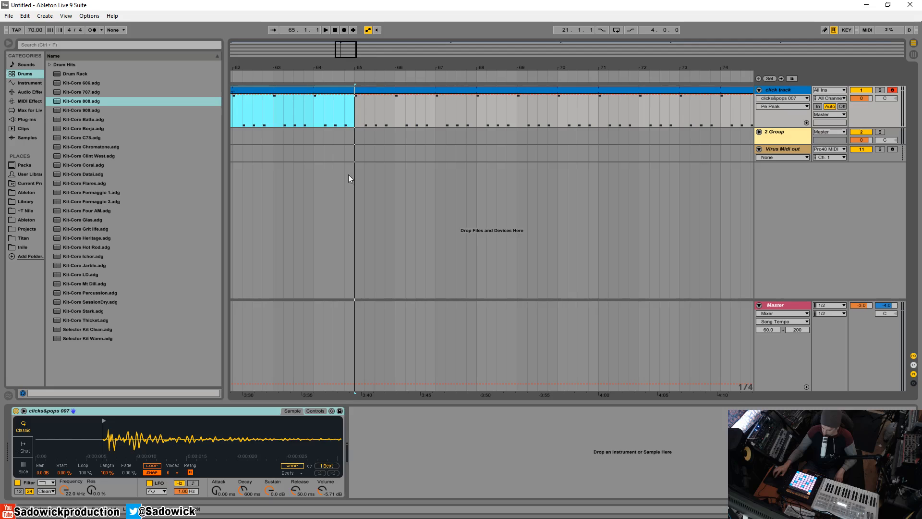
Insert a new MIDI track below the Virus Midi out track and create an empty one-bar MIDI clip at bar 65.
right_click(826, 204)
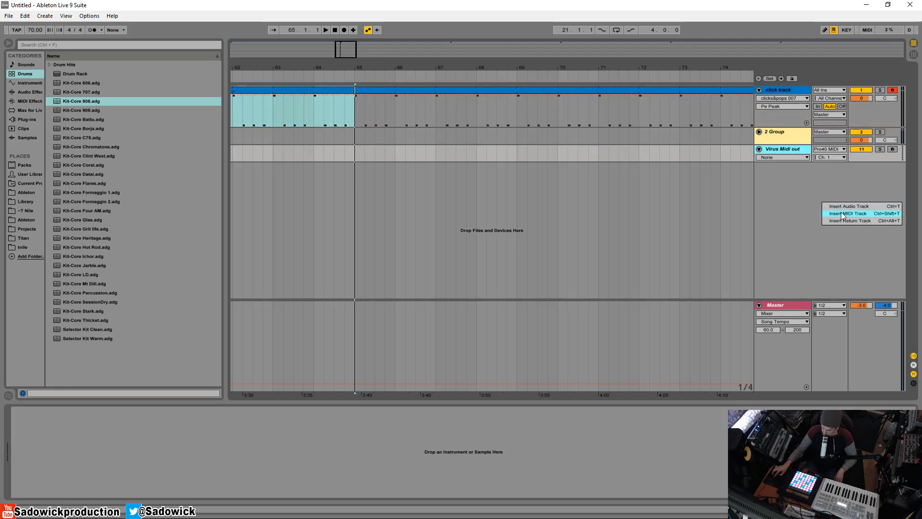
right_click(796, 178)
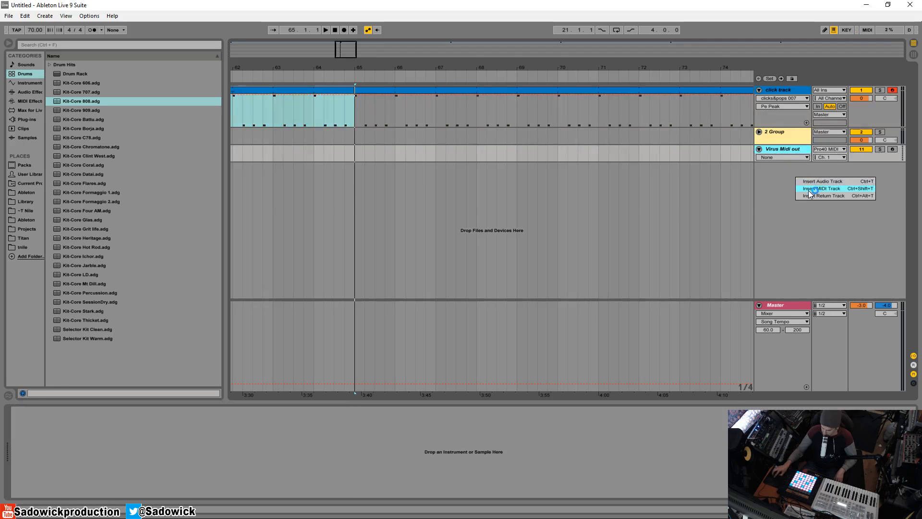
left_click(811, 189)
left_click_drag(356, 180, 395, 180)
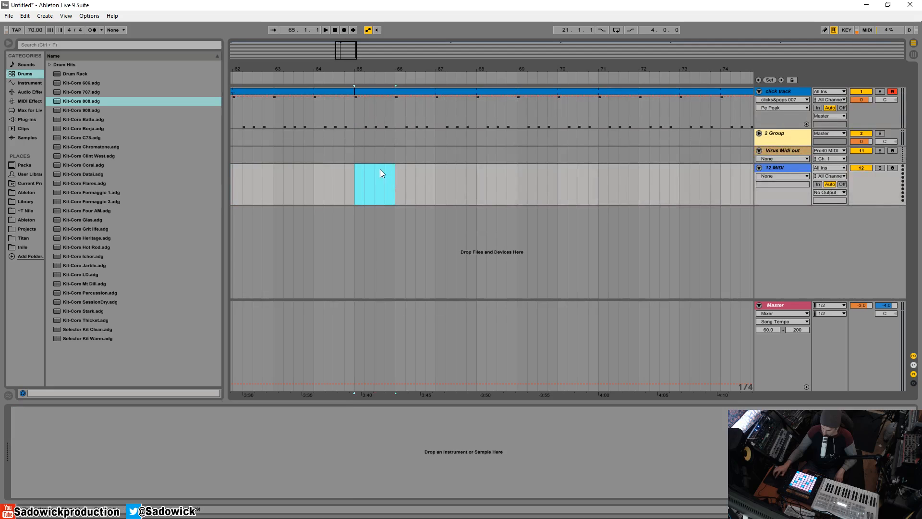
right_click(379, 169)
left_click(399, 222)
Load the Kit-Core 808 drum kit onto the new MIDI track and audition its Kick 808 pad.
left_click(77, 102)
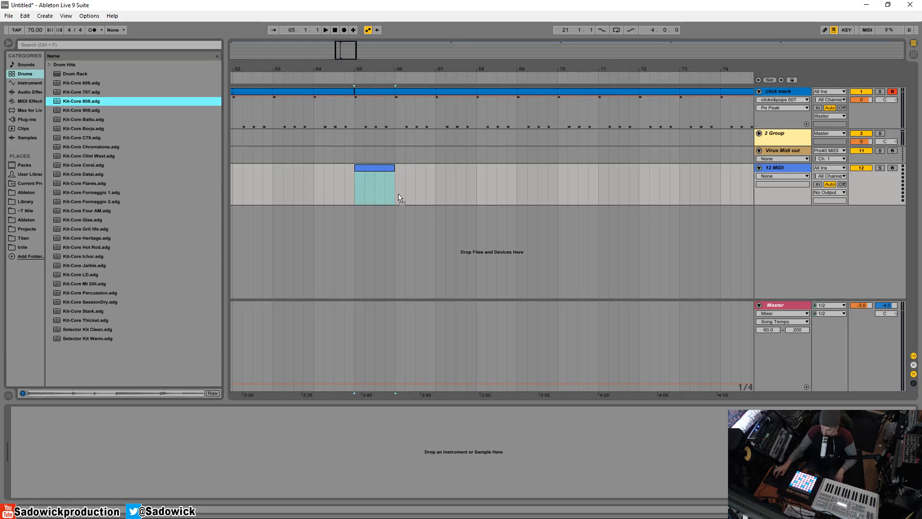
left_click_drag(380, 190, 377, 188)
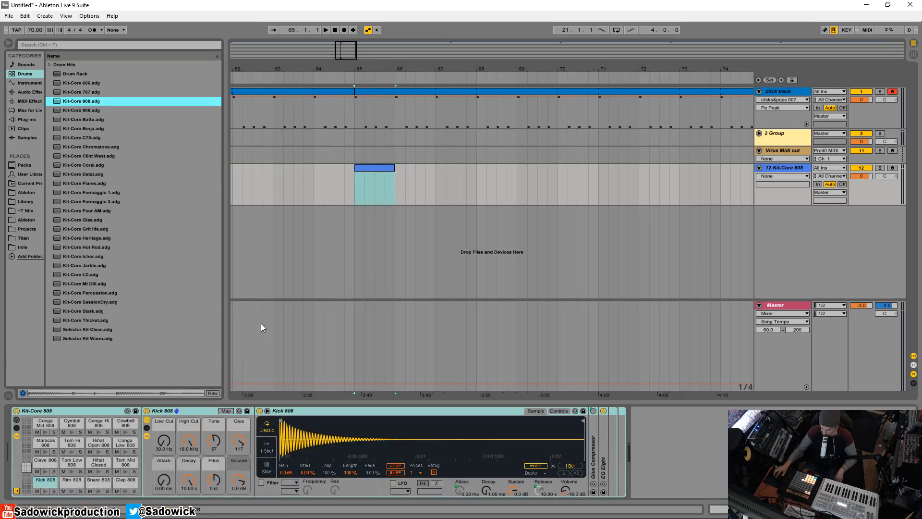
left_click(46, 491)
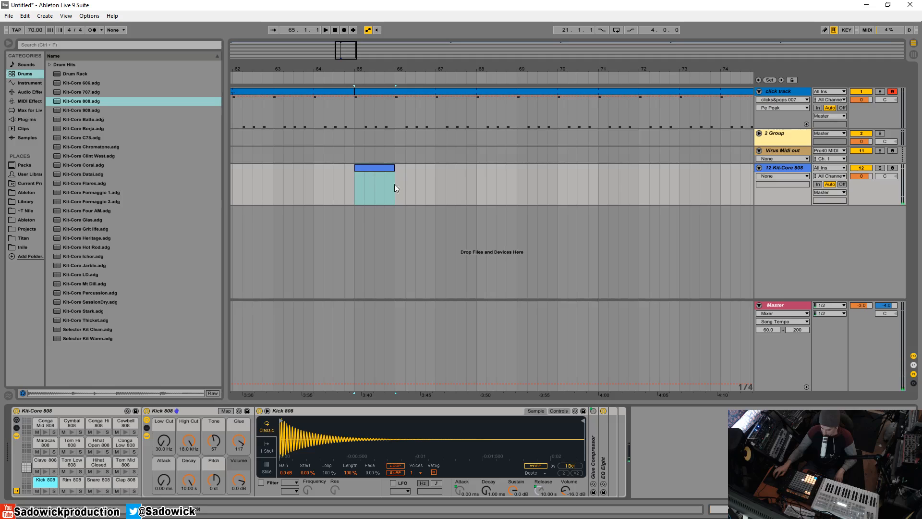
Loop the one-bar clip in the arrangement and open it for note editing.
right_click(375, 167)
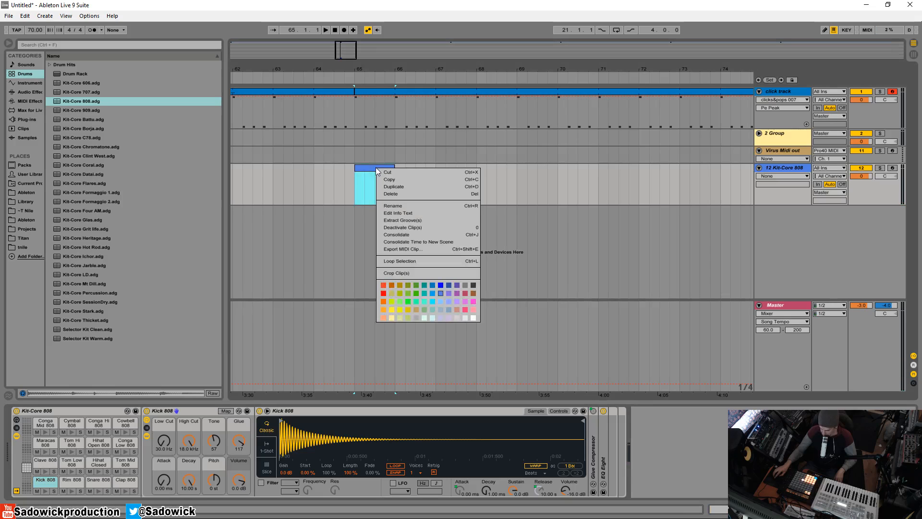
left_click(419, 262)
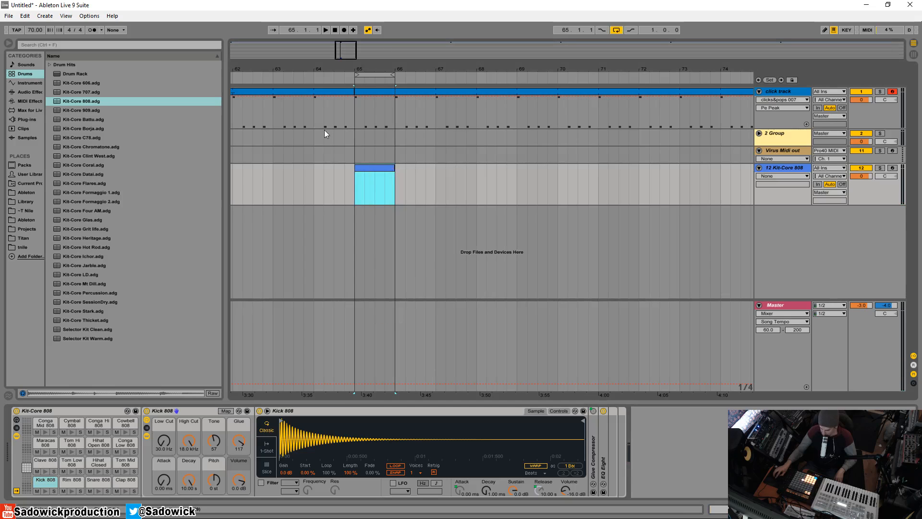
double_click(376, 168)
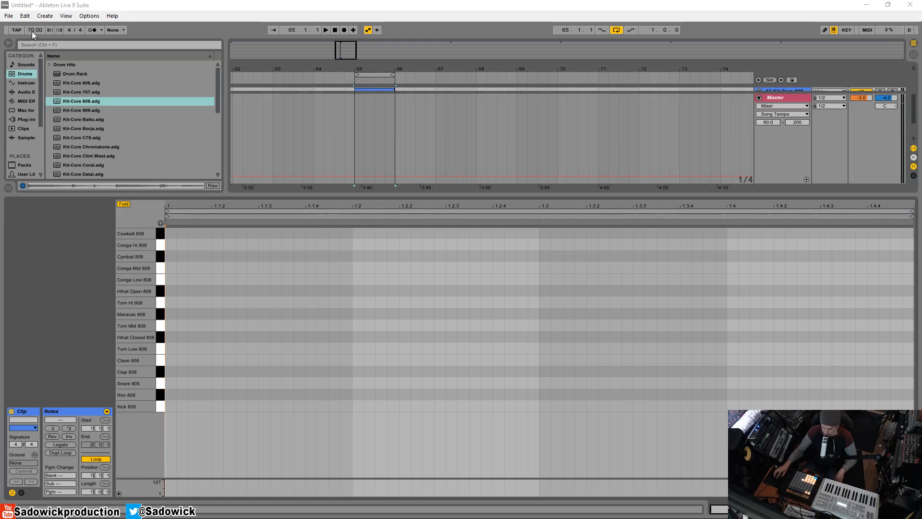
Set the song tempo to 125 BPM and the clip's note grid to a fixed 1/4.
left_click_drag(31, 31, 31, 5)
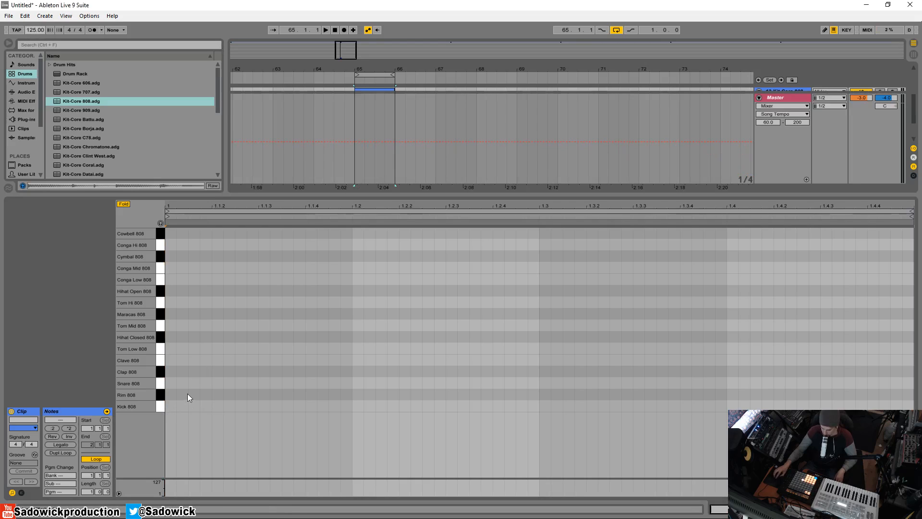
right_click(262, 344)
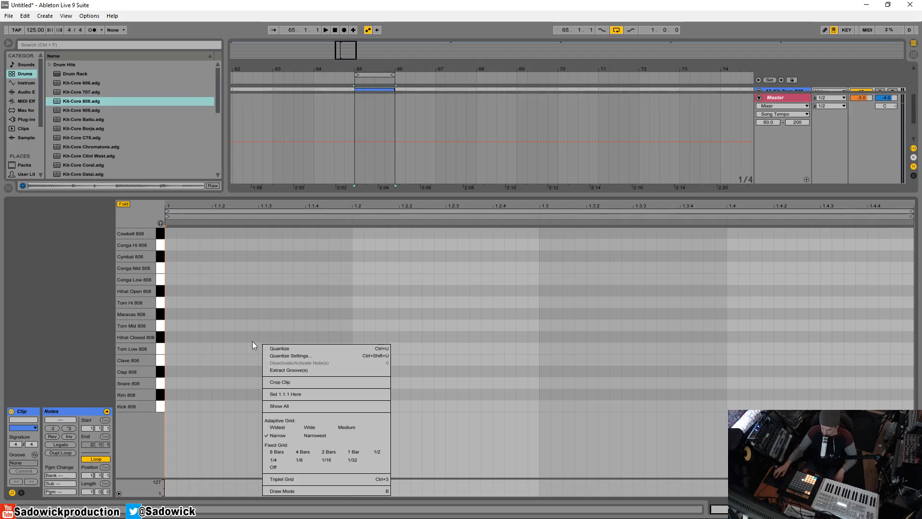
left_click(272, 460)
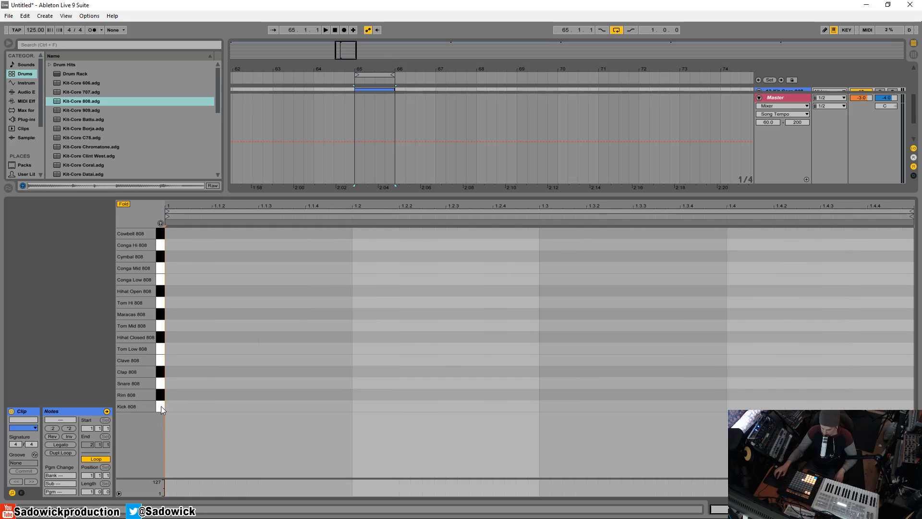
Add quarter-note Kick 808 notes on all four beats of the bar.
double_click(175, 407)
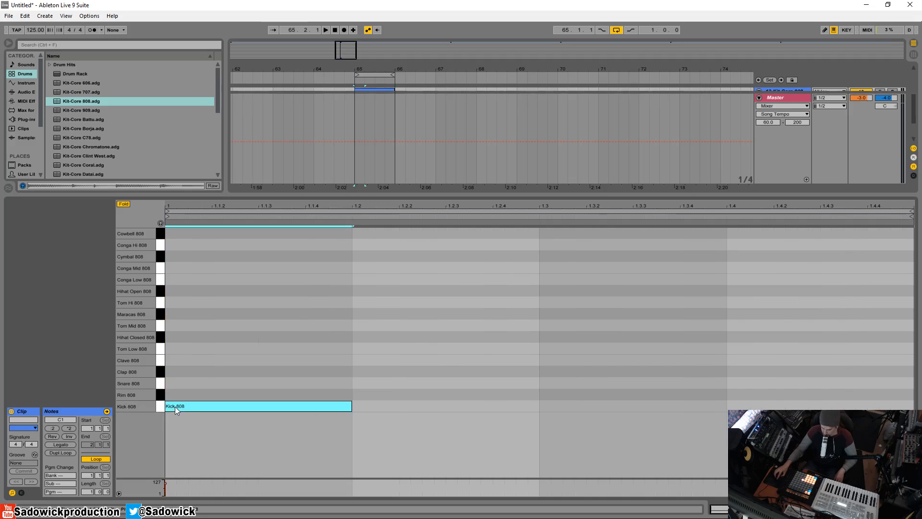
double_click(367, 406)
double_click(557, 406)
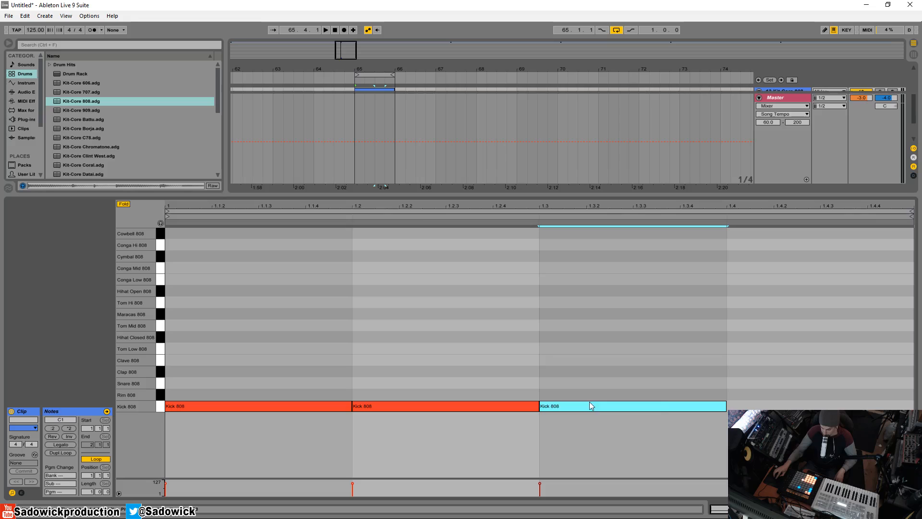
double_click(735, 407)
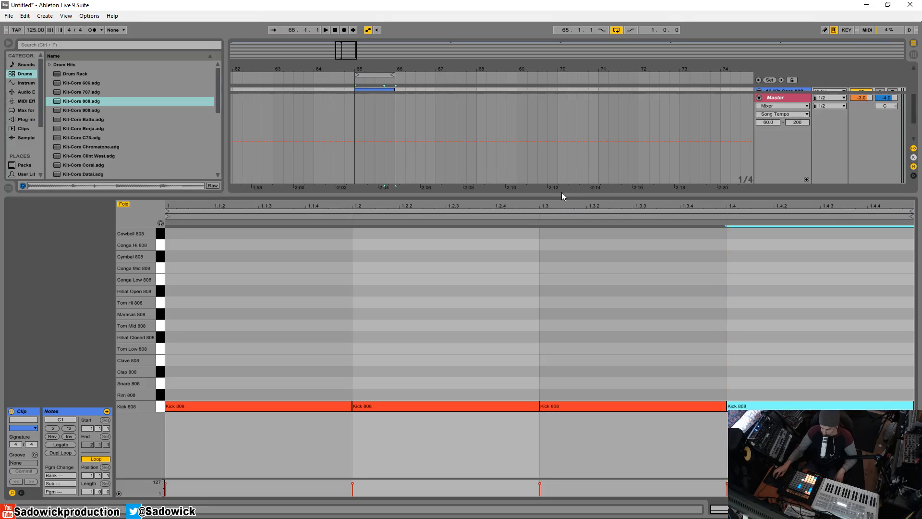
Play back the kick loop and mute the click track.
left_click_drag(562, 193, 547, 166)
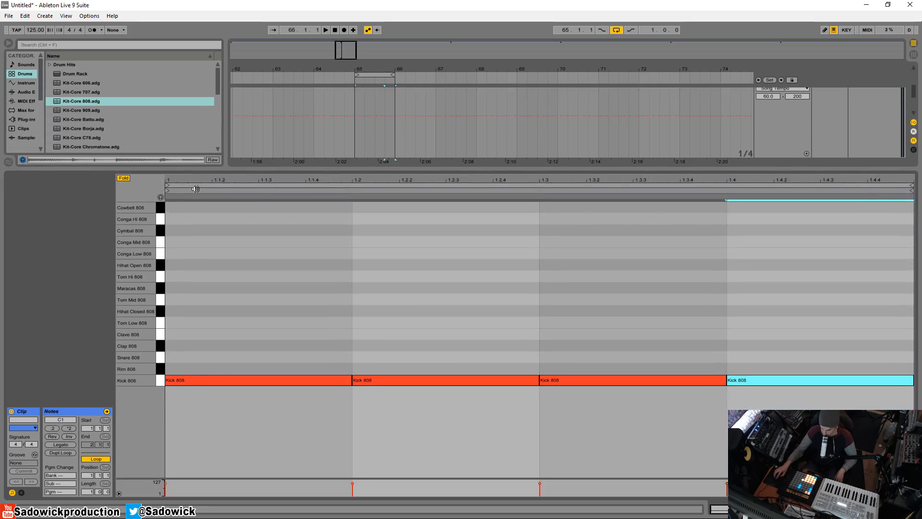
left_click(325, 30)
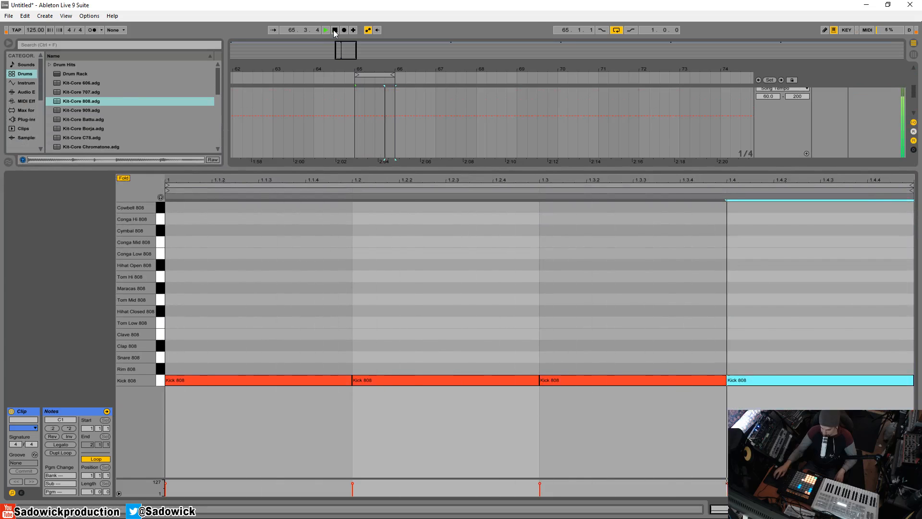
left_click(420, 117)
left_click(871, 123)
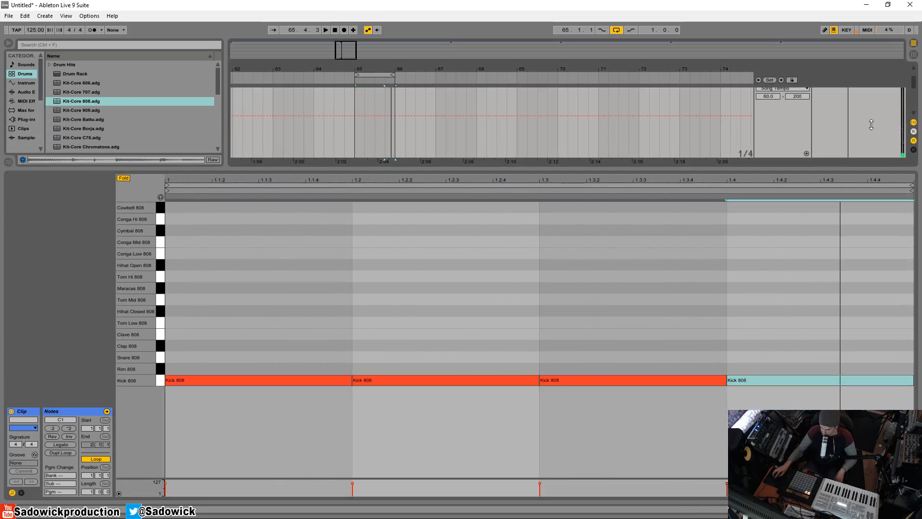
left_click_drag(867, 167, 865, 247)
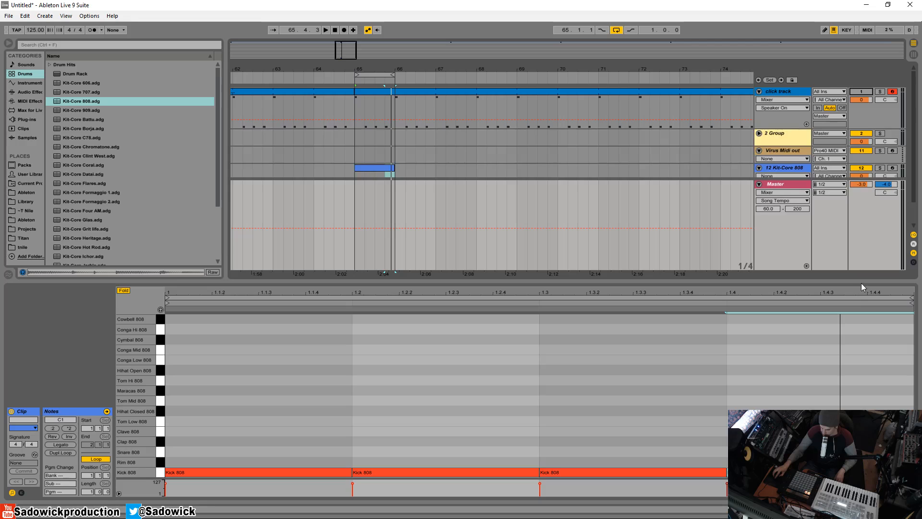
left_click_drag(861, 284, 856, 218)
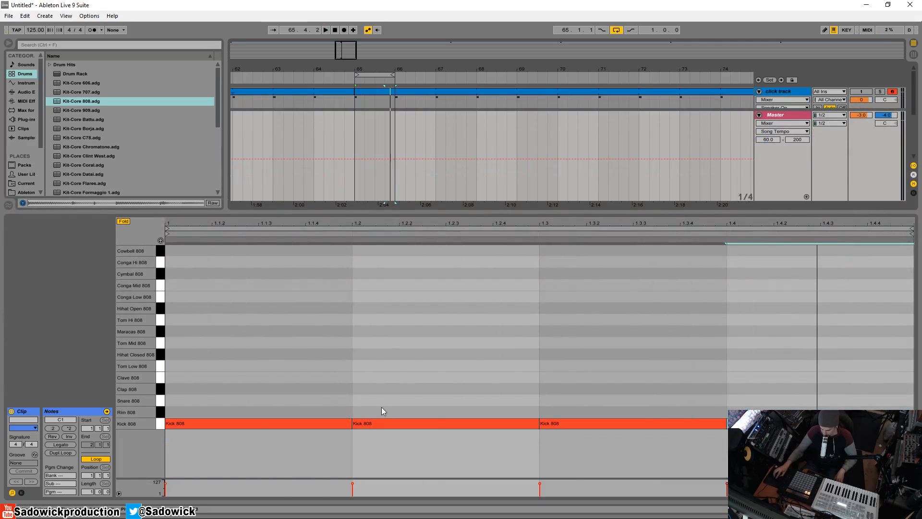
Add quarter-note Clap 808 notes on beats 2 and 4, and play the loop.
double_click(372, 387)
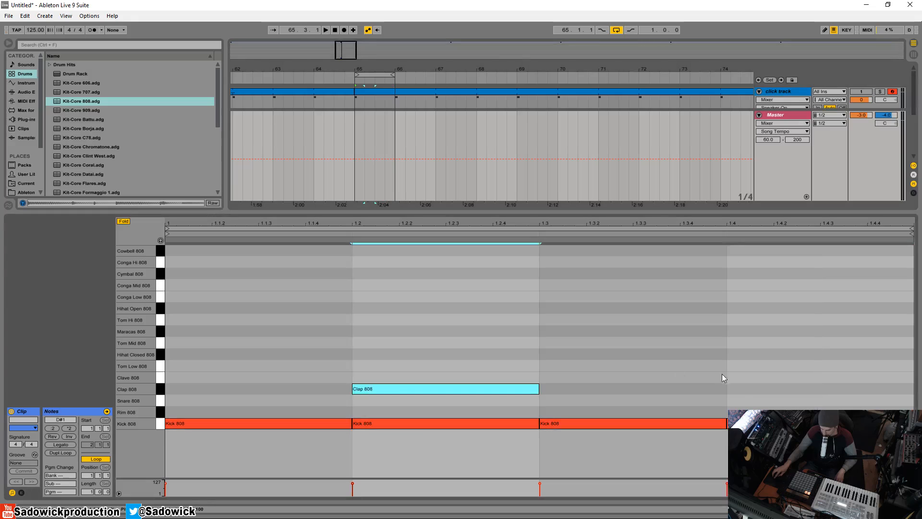
left_click(740, 390)
double_click(740, 391)
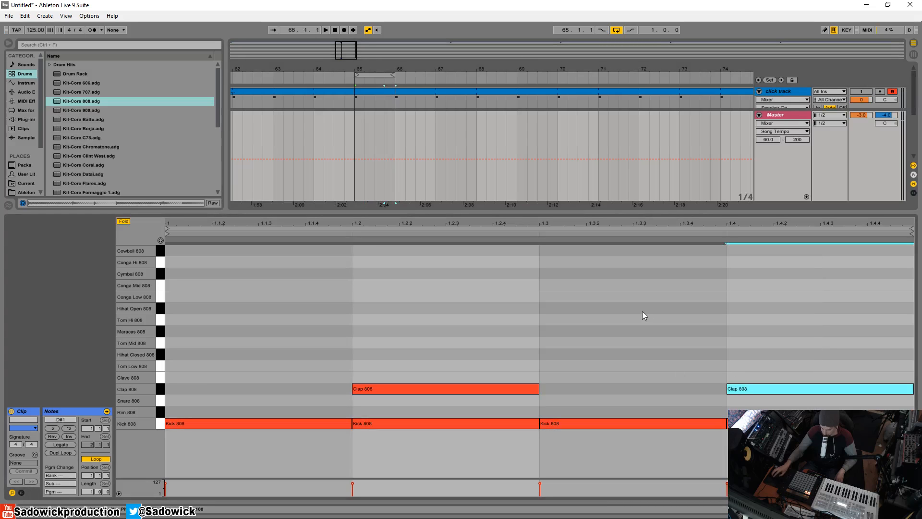
key("space")
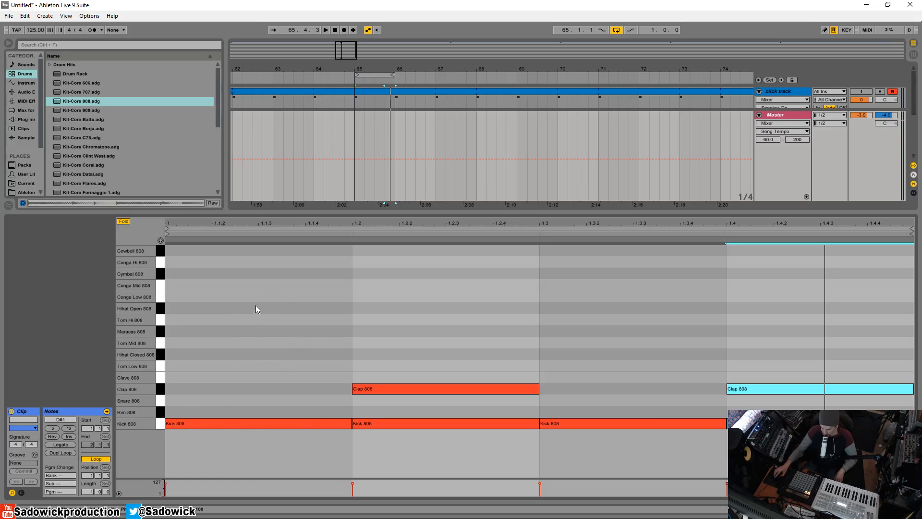
Set the note grid to 1/8, add Hihat Open 808 notes on the offbeat of every beat, and play the loop.
right_click(263, 291)
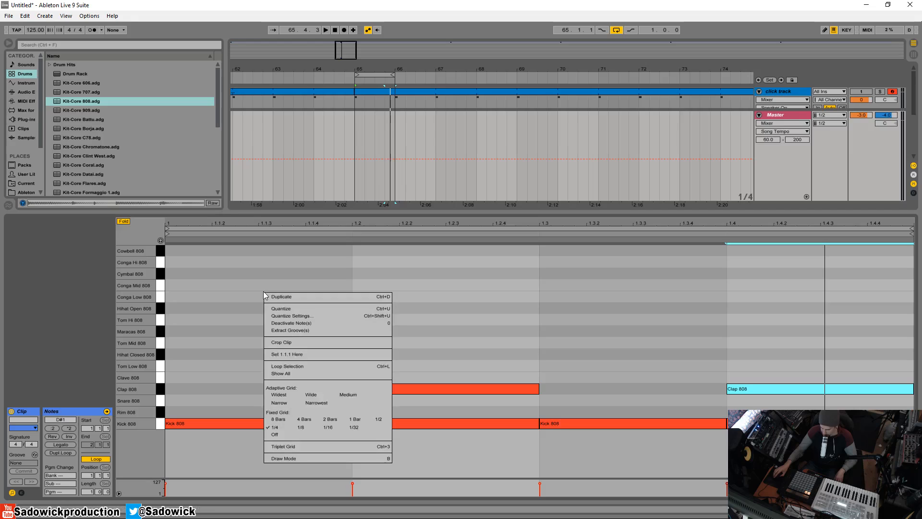
left_click(302, 427)
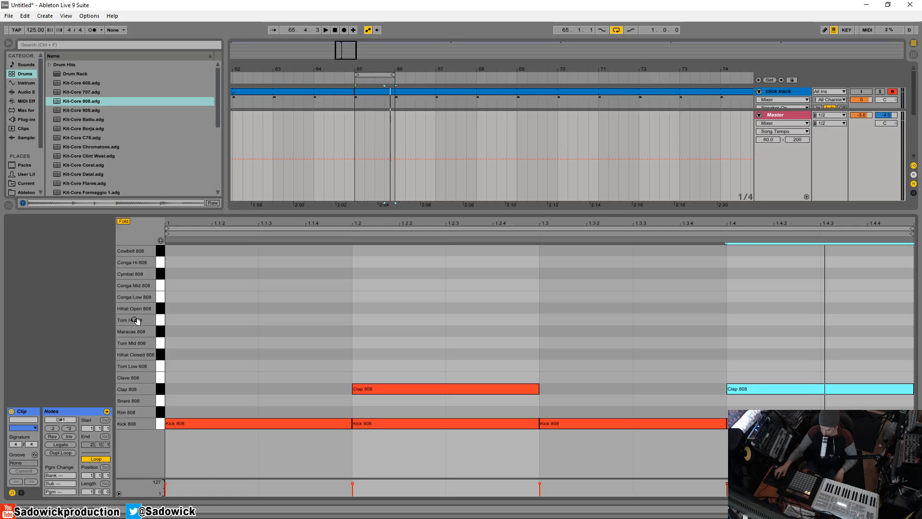
double_click(277, 308)
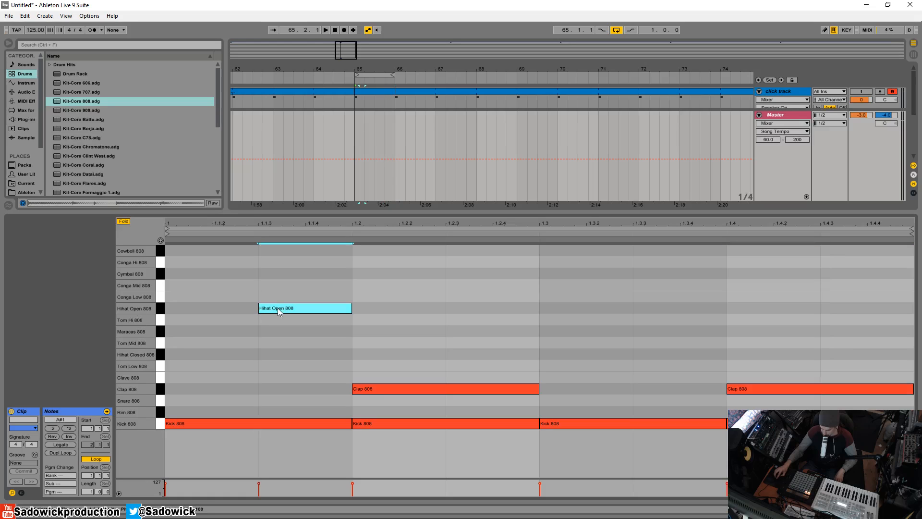
double_click(463, 308)
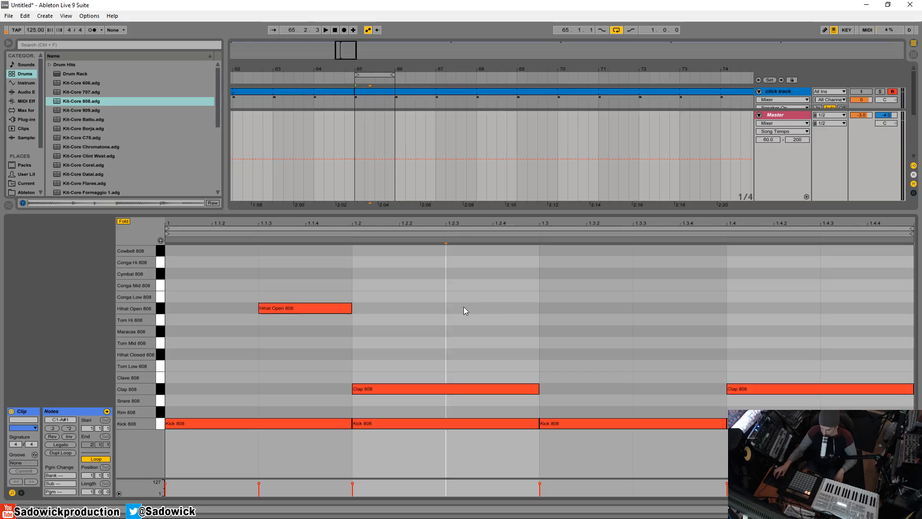
double_click(689, 308)
double_click(827, 307)
key("space")
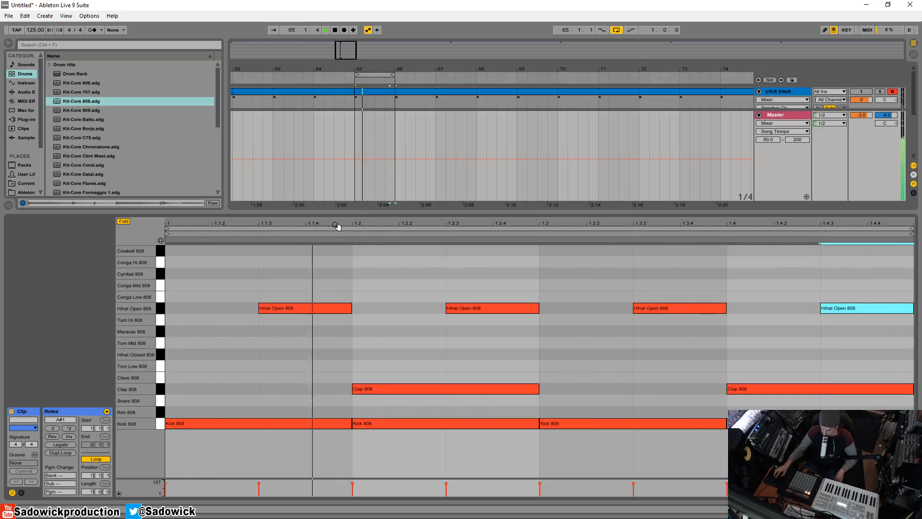
key("space")
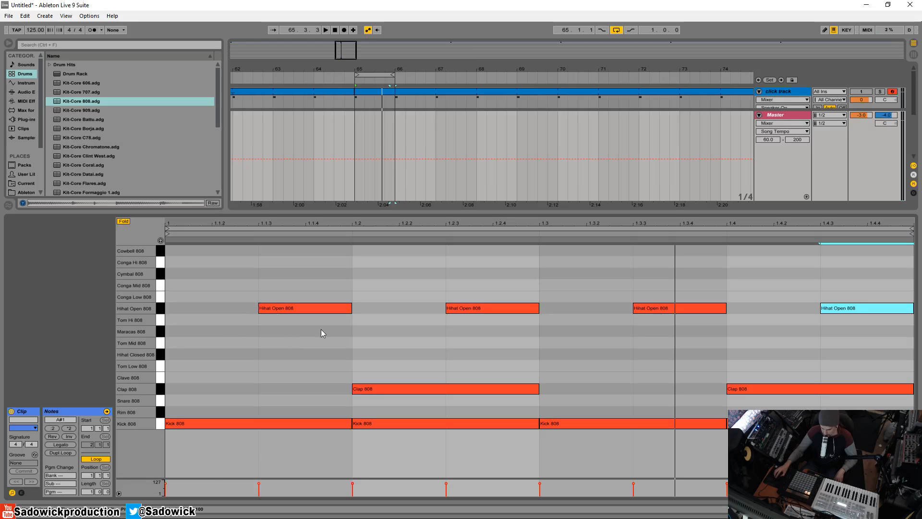
Set the note grid to 1/16 and shorten all four Hihat Open 808 notes to one sixteenth.
right_click(294, 327)
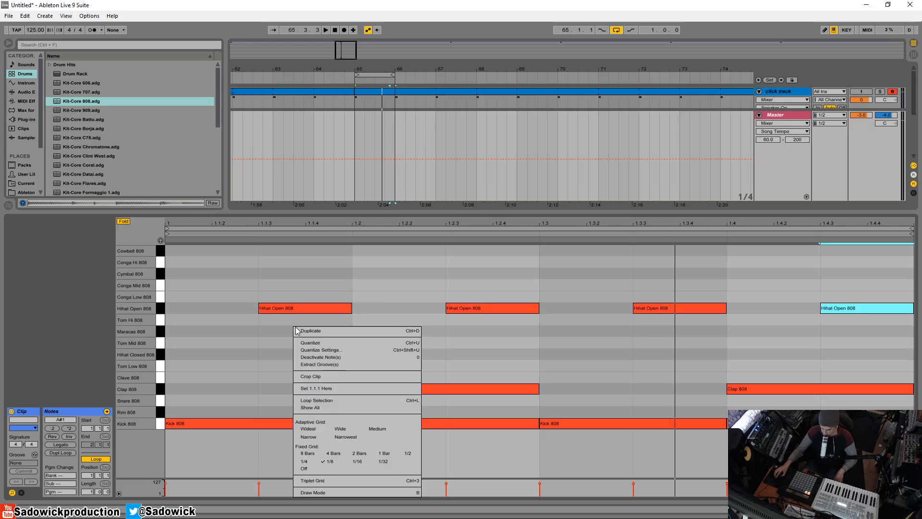
left_click(359, 461)
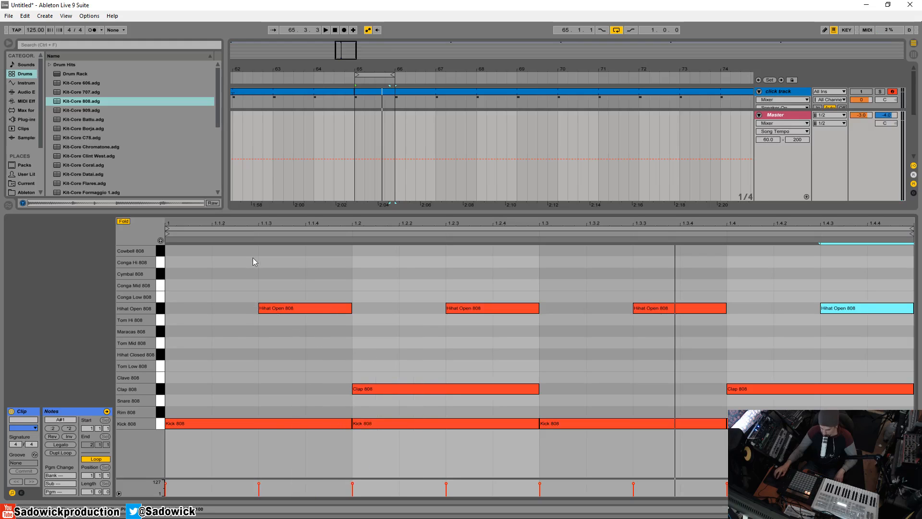
left_click_drag(265, 281, 880, 322)
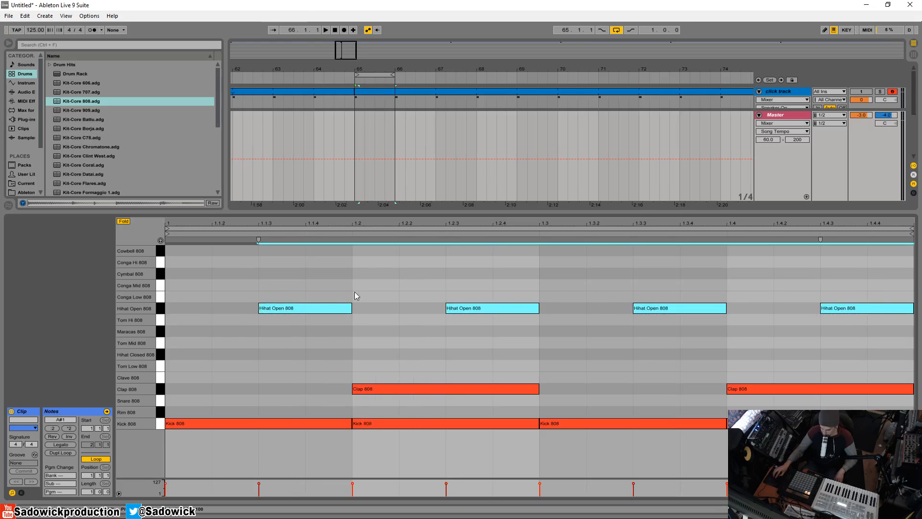
left_click_drag(350, 309, 305, 309)
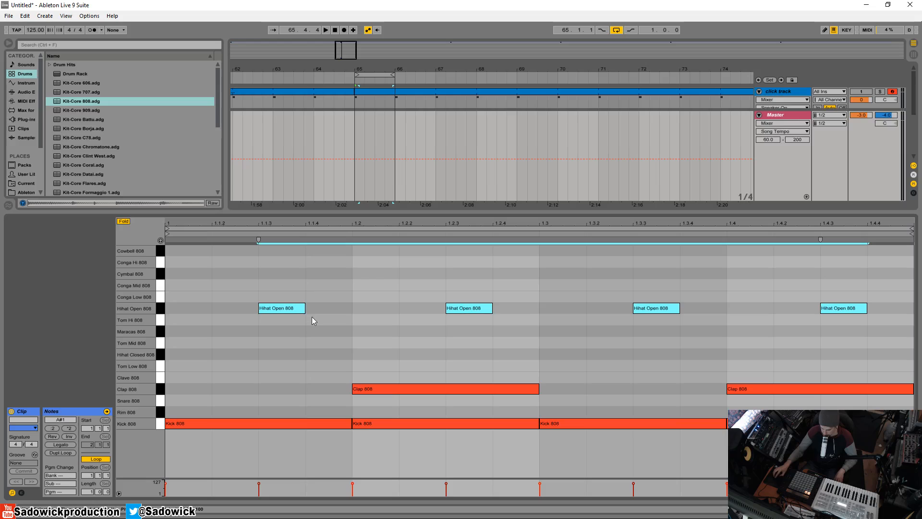
Add a sixteenth-note Hihat Closed 808 at 1.1.4 and play the loop.
left_click(311, 357)
double_click(312, 354)
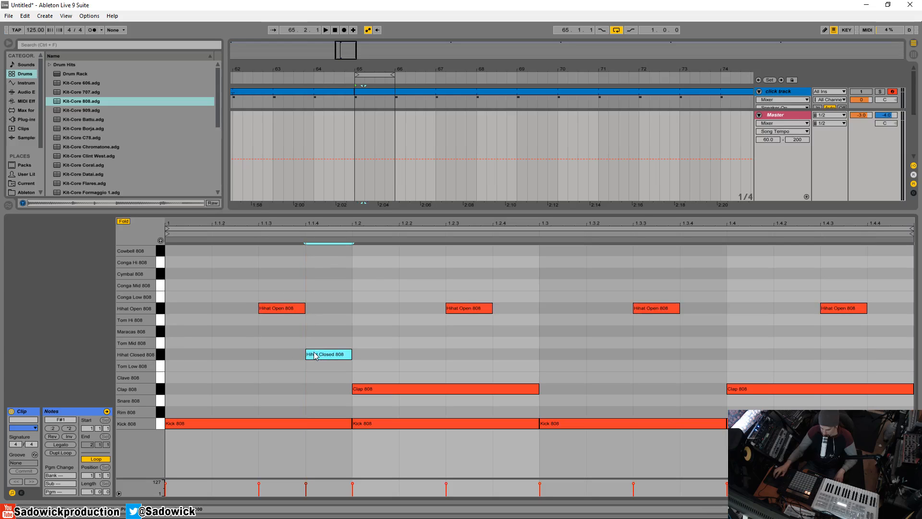
key("space")
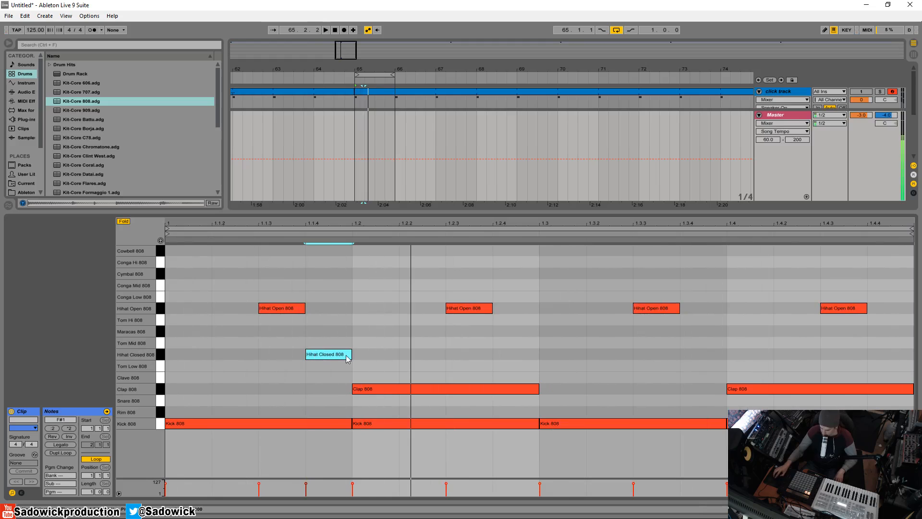
Stop playback and add sixteenth-note Hihat Closed 808 notes at 1.2.4, 1.3.4 and 1.4.4.
key("space")
left_click(524, 360)
double_click(511, 354)
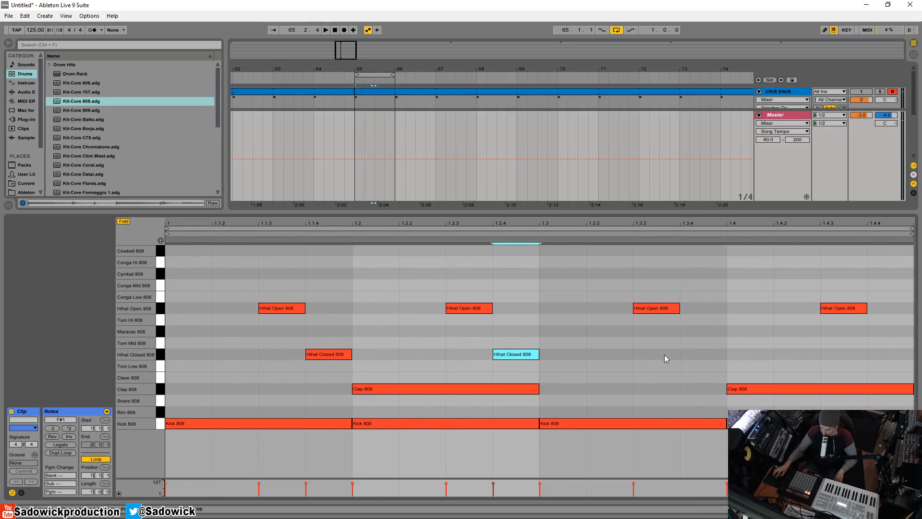
double_click(681, 356)
double_click(883, 353)
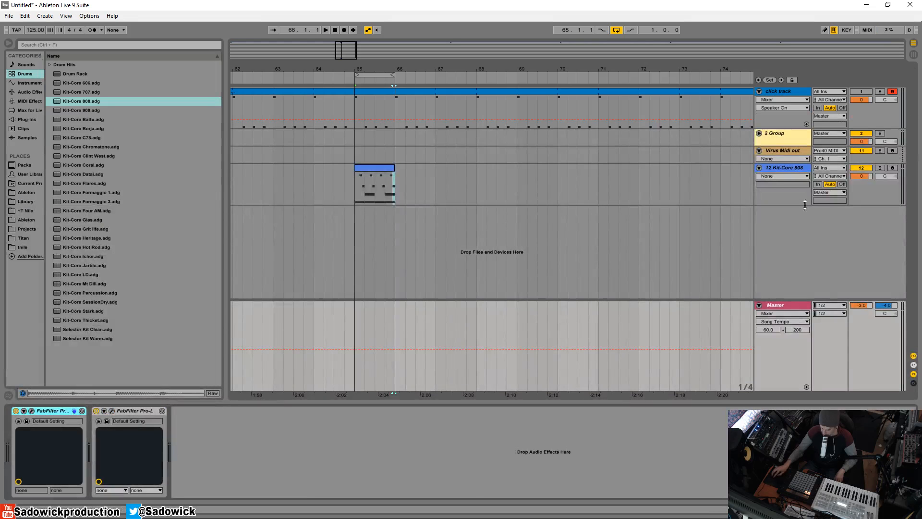
Show the Kit-Core 808 track's devices and play the loop with both hi-hats soloed.
left_click(858, 190)
key("space")
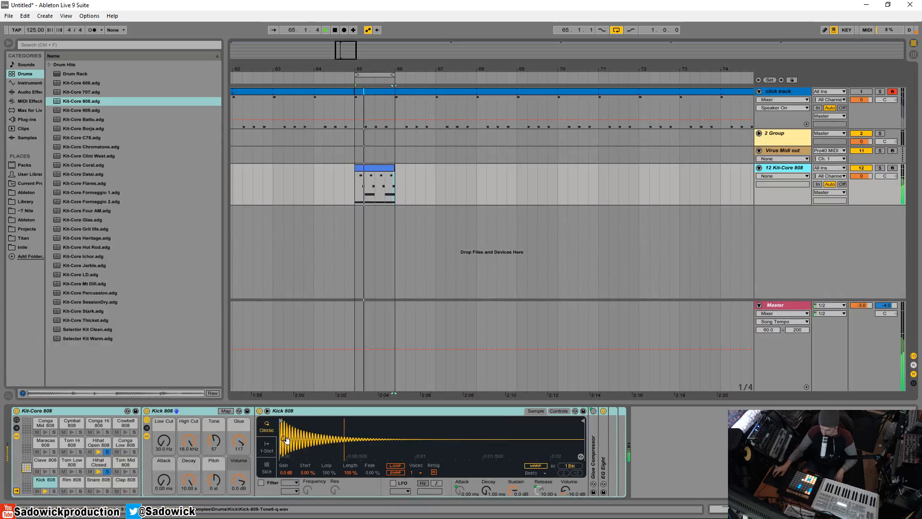
key("space")
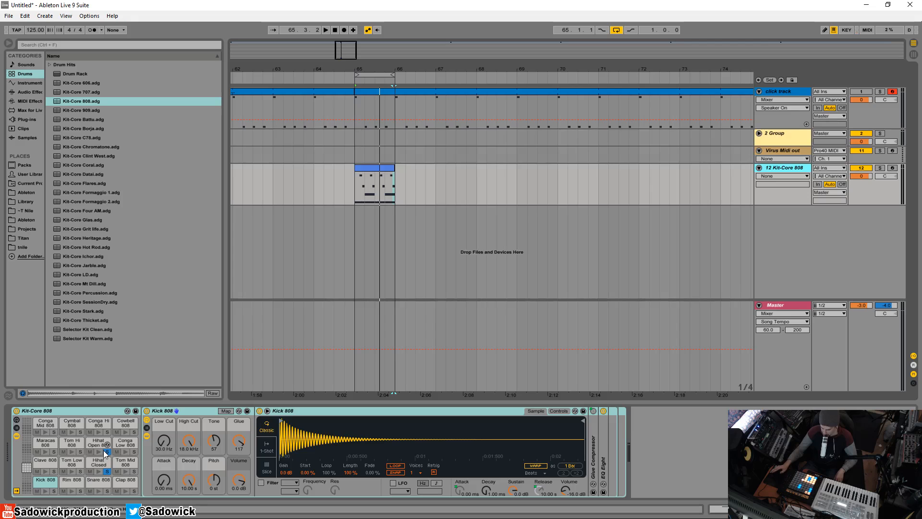
Reopen the drum clip, add sixteenth-note Hihat Closed 808 notes at 1.1.2 and 1.3.2, and play the loop.
double_click(367, 169)
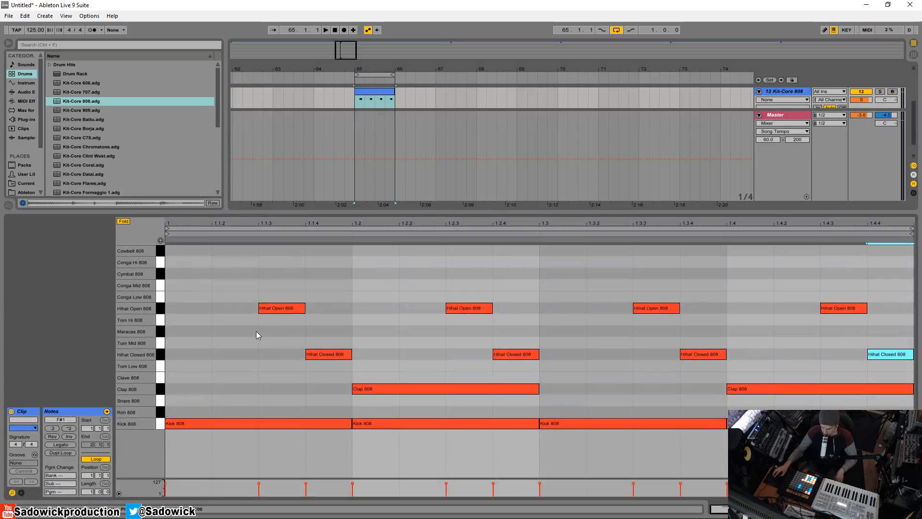
double_click(224, 354)
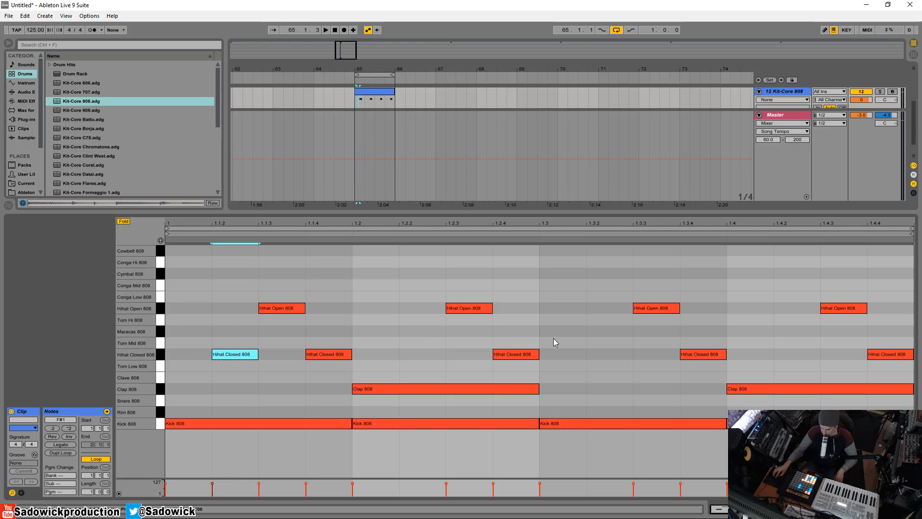
double_click(614, 354)
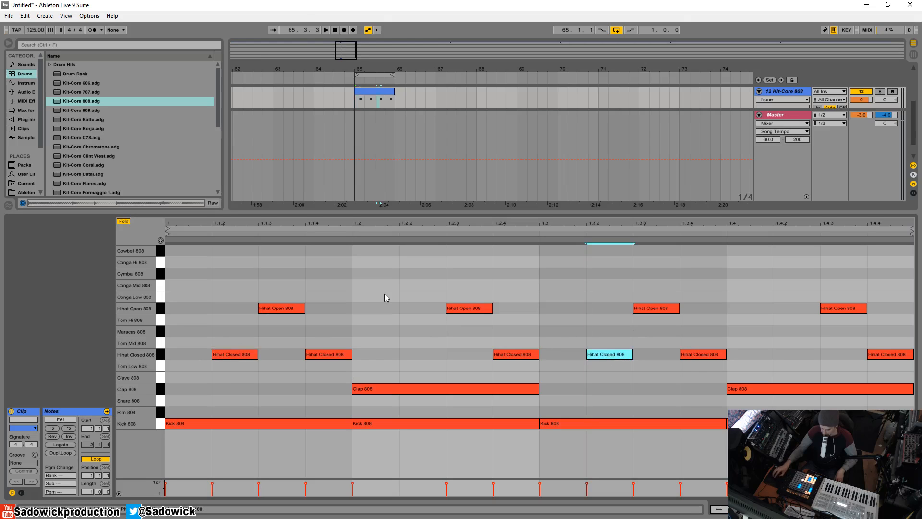
key("space")
key("space")
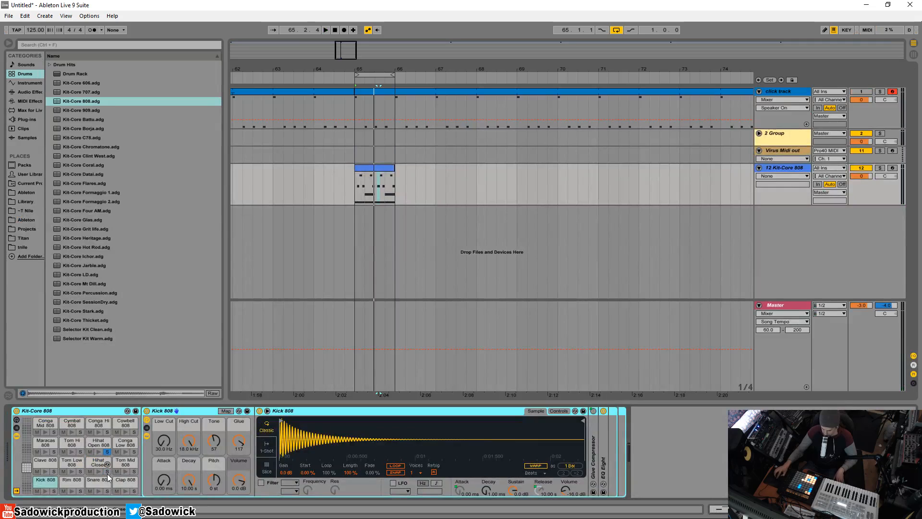
Turn off the hi-hat solos, reopen the drum clip in a taller note editor, and play the full beat.
left_click(107, 452)
left_click(109, 452)
double_click(378, 168)
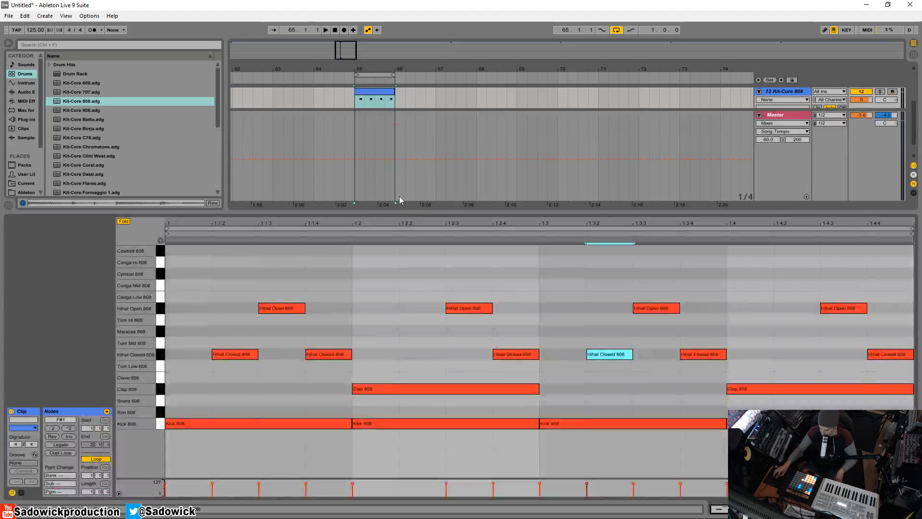
left_click_drag(415, 212, 402, 180)
key("space")
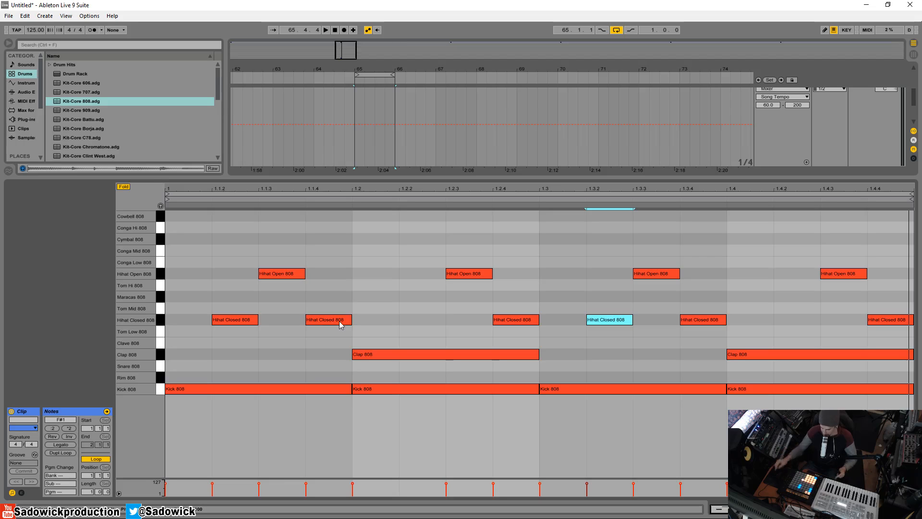
Select the three hi-hat notes in the first beat and look at the available note and grid options.
left_click_drag(220, 247, 319, 354)
right_click(309, 347)
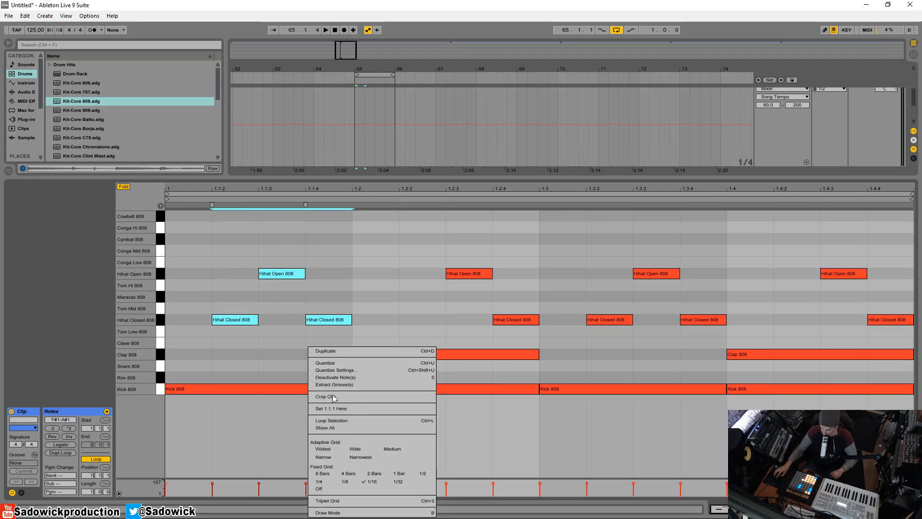
left_click(254, 319)
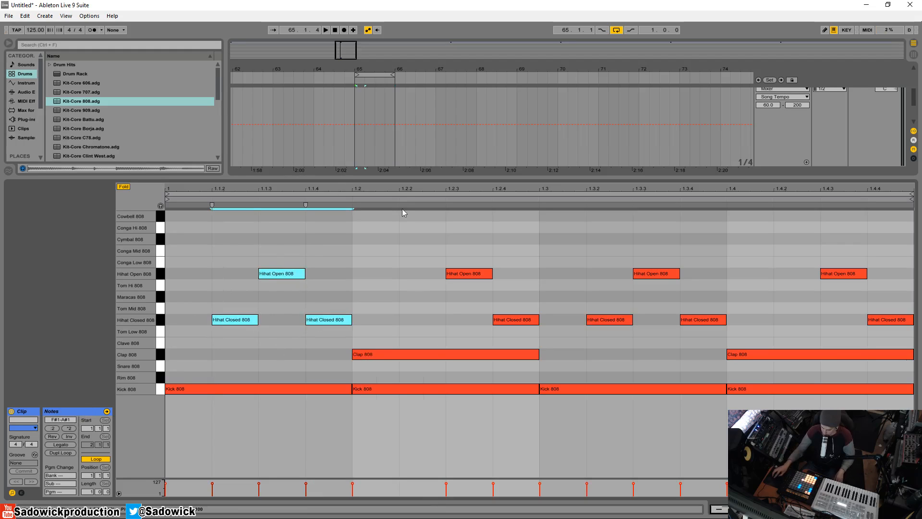
Start hot-swapping the drum clip's groove with a taller browser, and look through the Logic grooves.
left_click(35, 455)
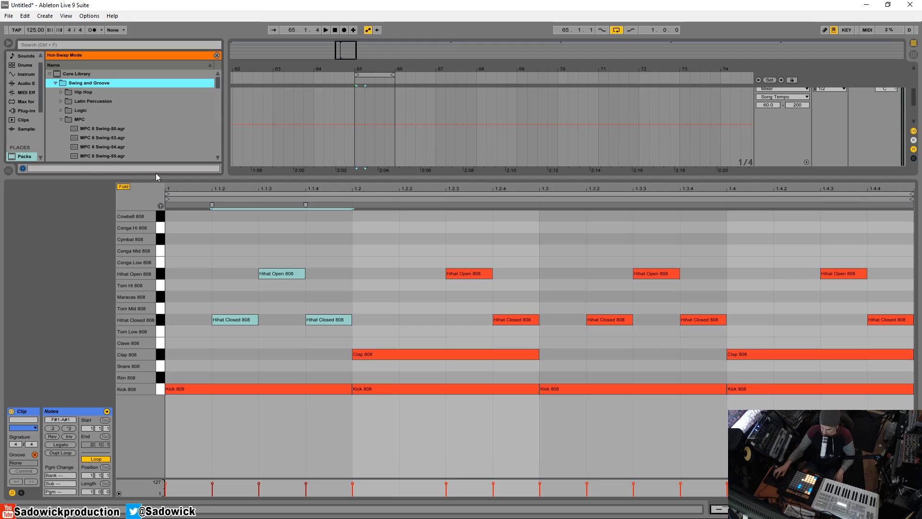
left_click_drag(155, 176, 156, 289)
left_click(77, 120)
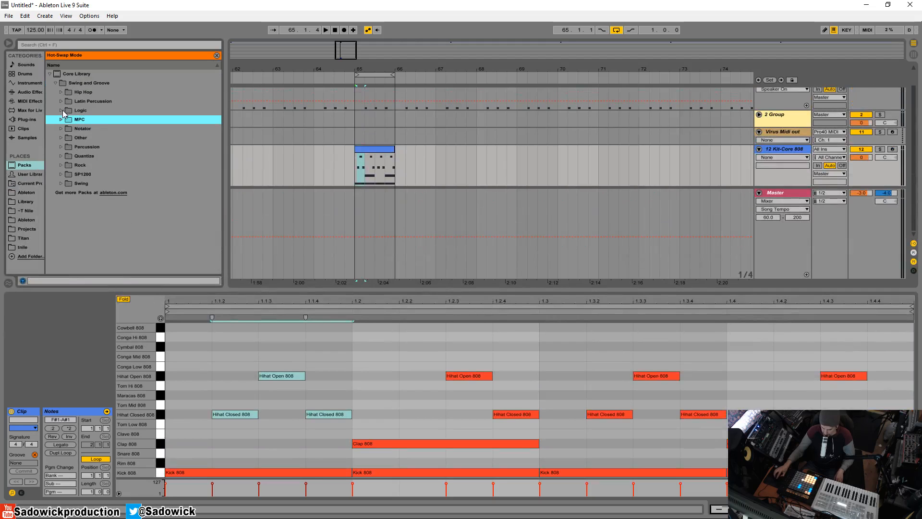
left_click(62, 110)
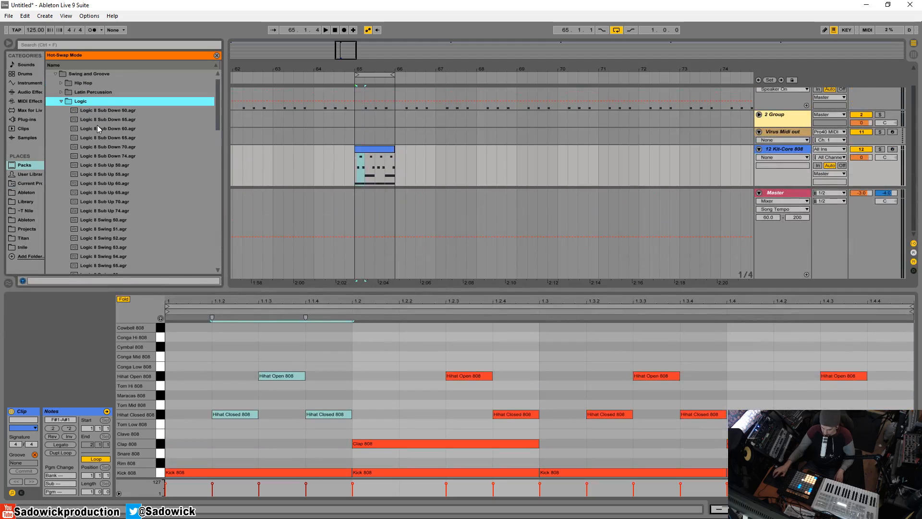
left_click(68, 112)
left_click(61, 111)
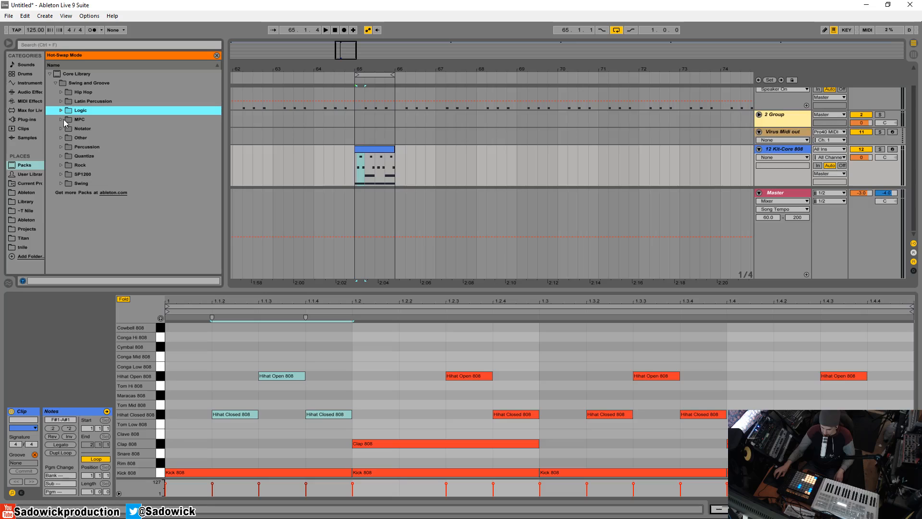
Examine the MPC groove folder, comparing the MPC 16 Swing grooves from Swing-53 through Swing-56 to Swing-75.
left_click(81, 120)
left_click(88, 174)
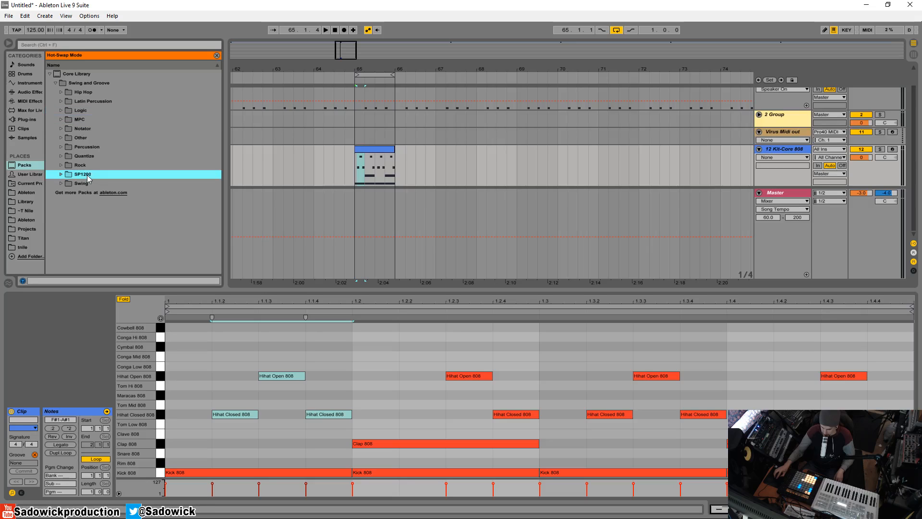
left_click(61, 119)
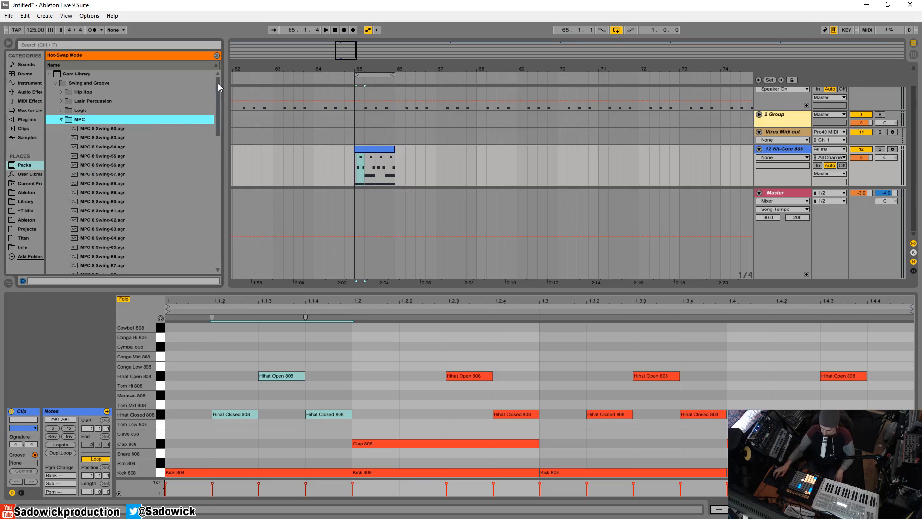
left_click_drag(218, 82, 211, 149)
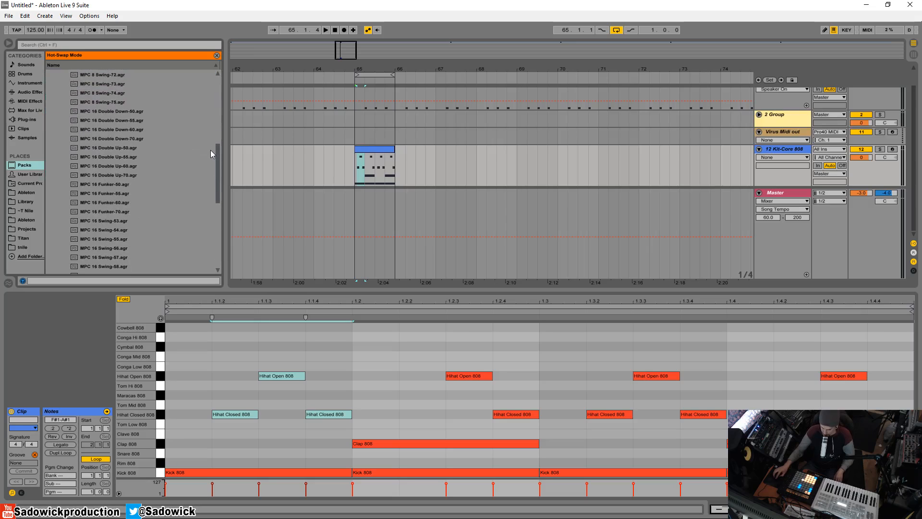
left_click(100, 220)
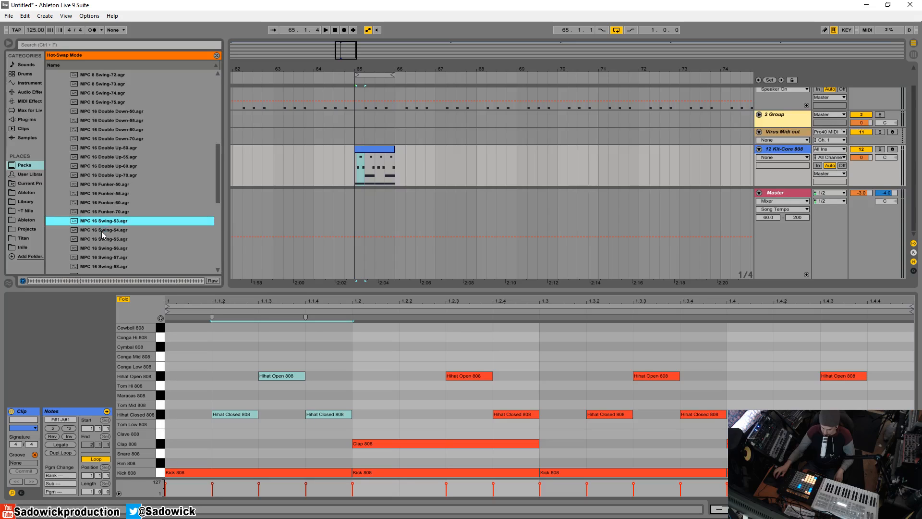
left_click(105, 249)
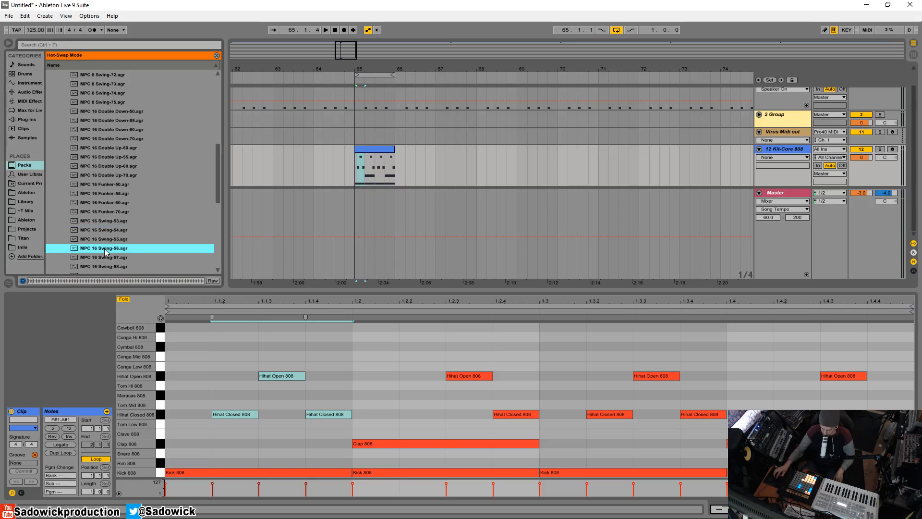
left_click_drag(217, 169, 209, 226)
scroll(212, 220, "up", 1)
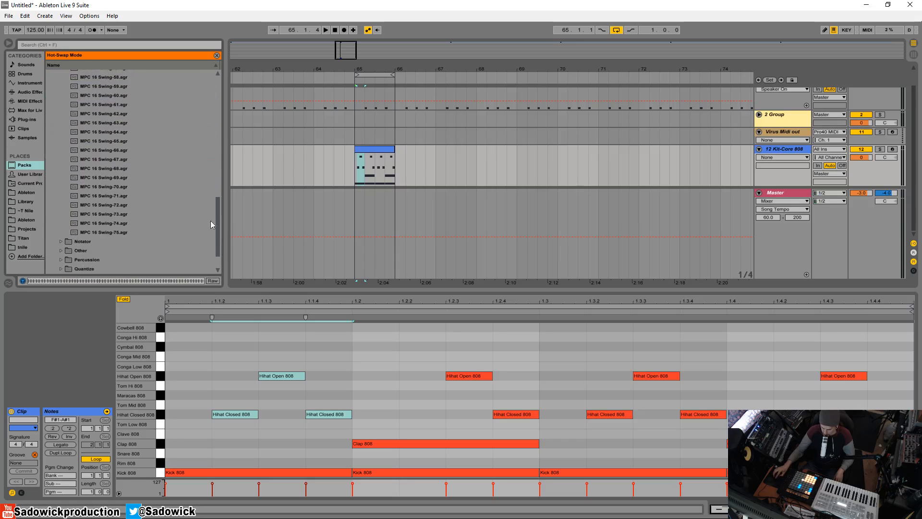
left_click(112, 232)
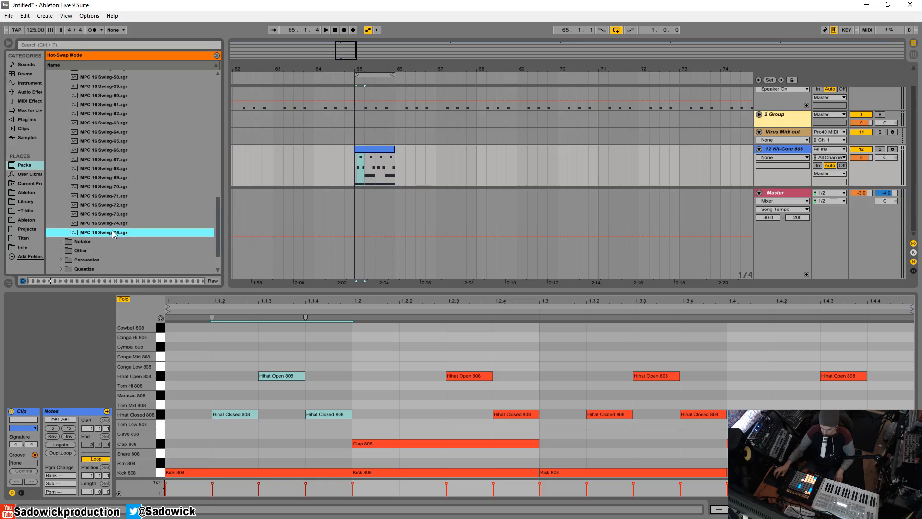
left_click_drag(217, 242, 223, 198)
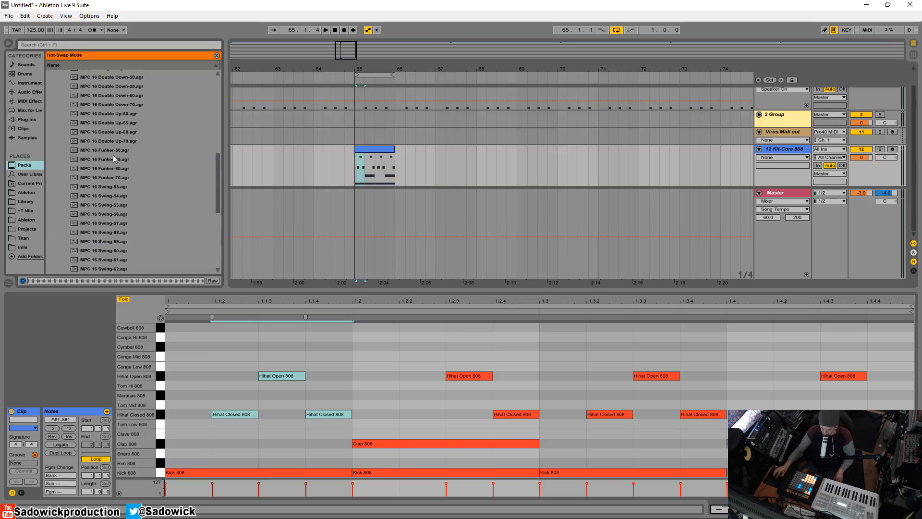
Apply the MPC 16 Swing-58 groove to the drum clip.
left_click(110, 187)
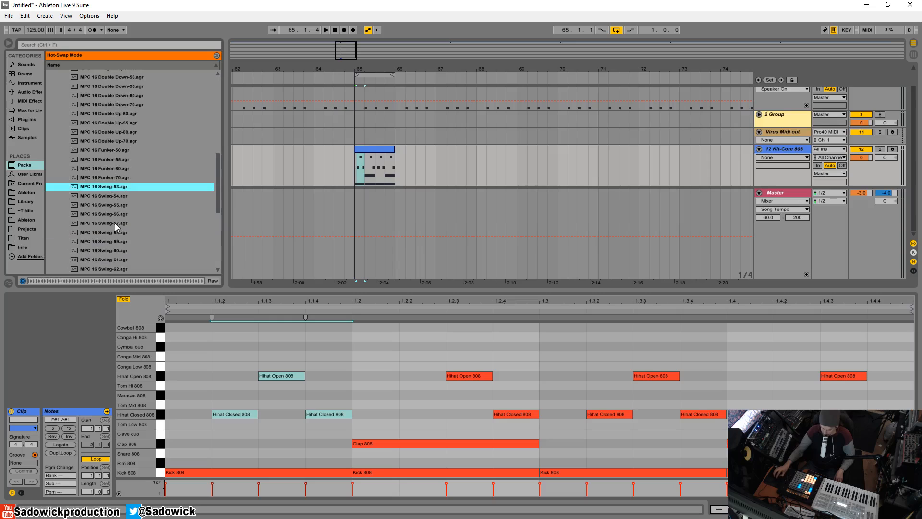
left_click(114, 234)
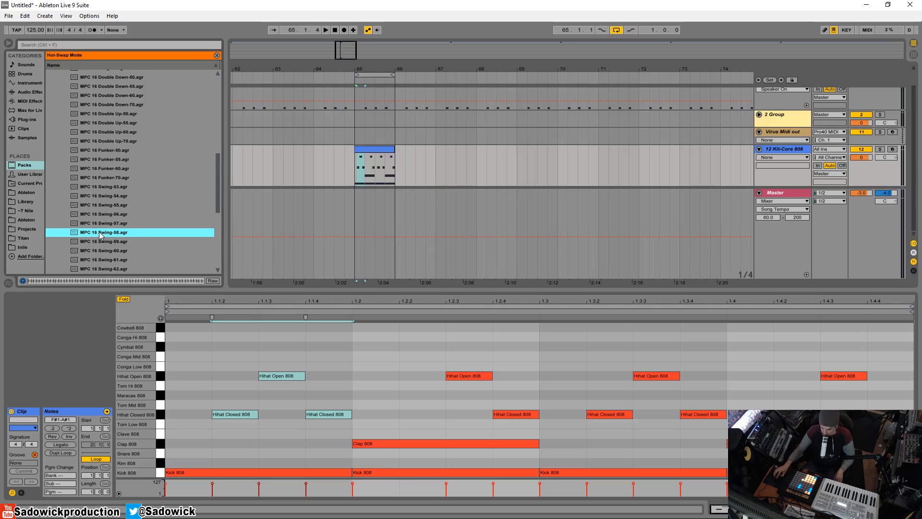
double_click(101, 234)
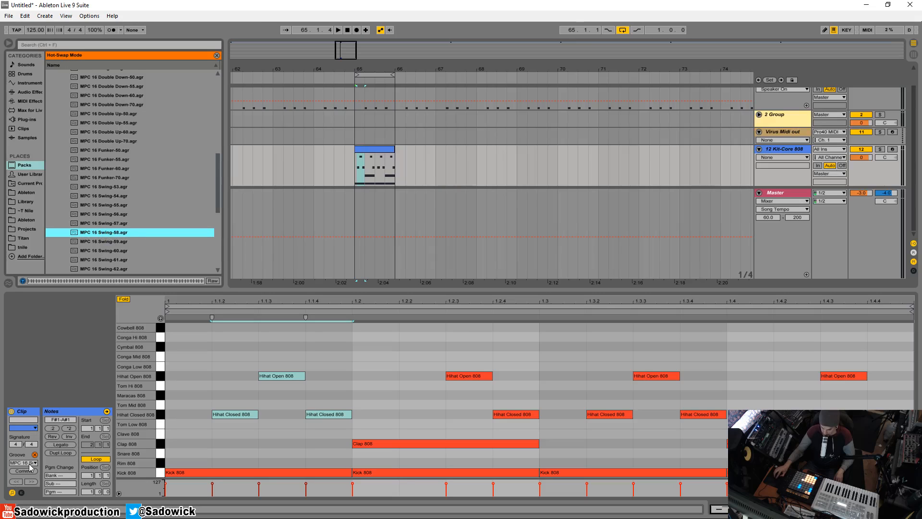
Select the drum clip and play the loop with its swing groove, using a taller note editor.
left_click(371, 152)
key("space")
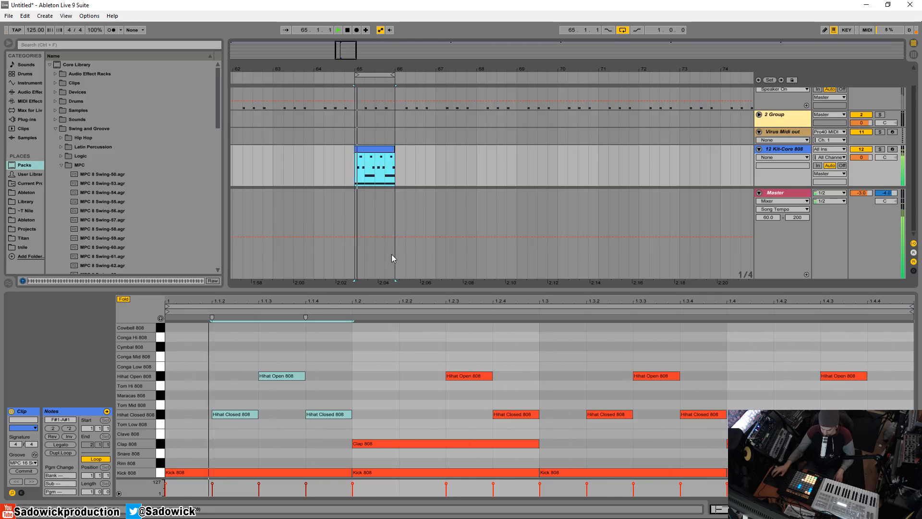
key("space")
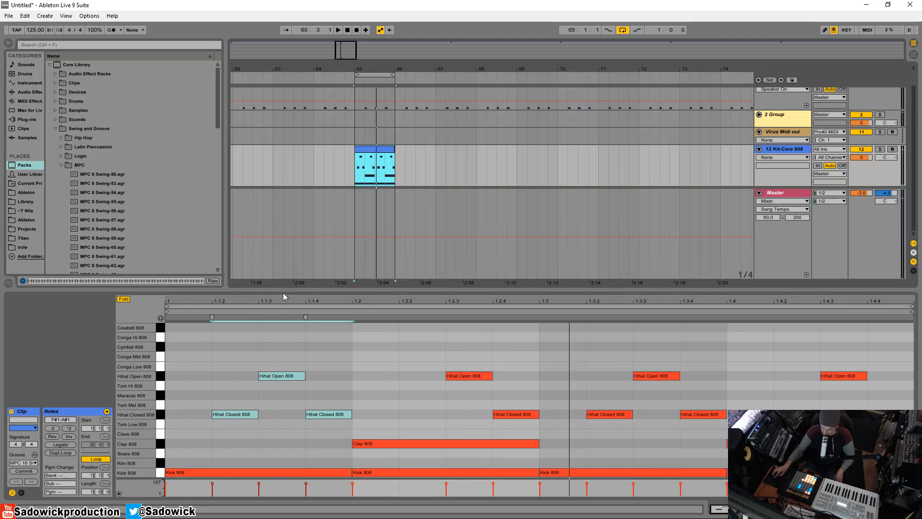
left_click_drag(283, 292, 296, 165)
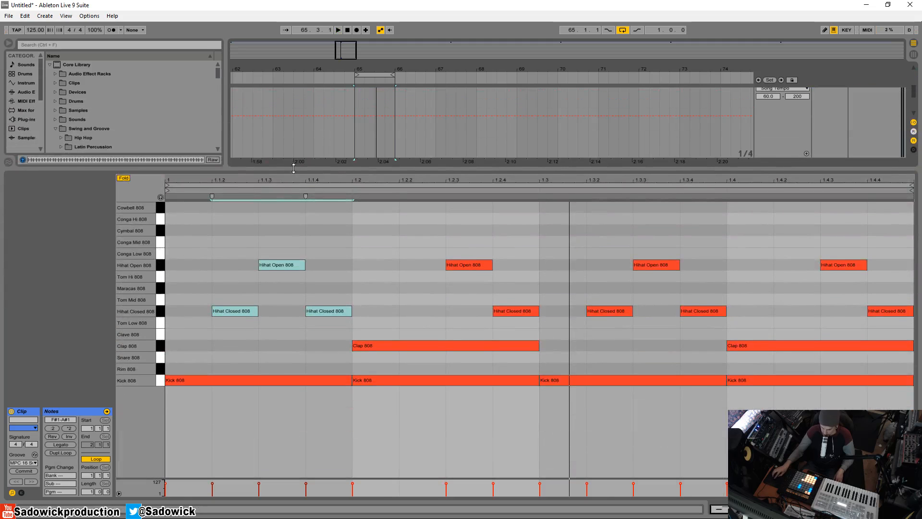
key("space")
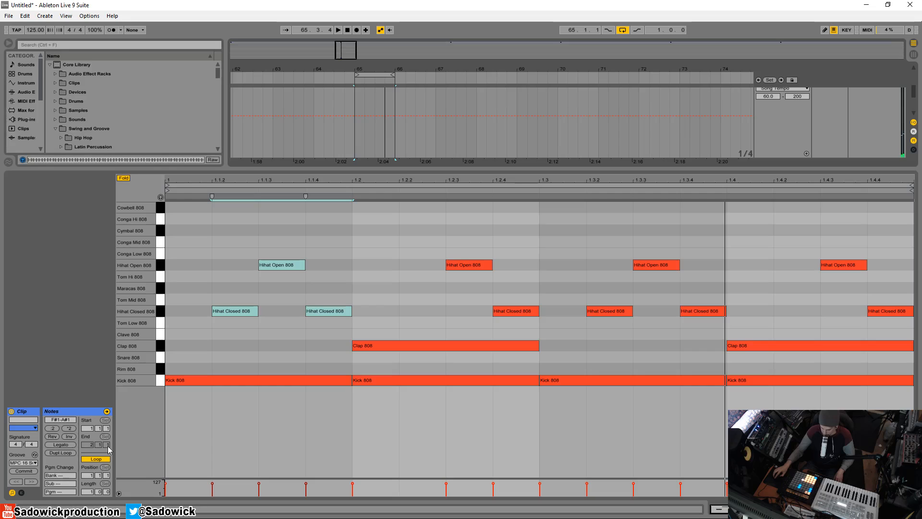
Duplicate the drum clip from bar 65 into bar 66.
left_click_drag(380, 171, 380, 260)
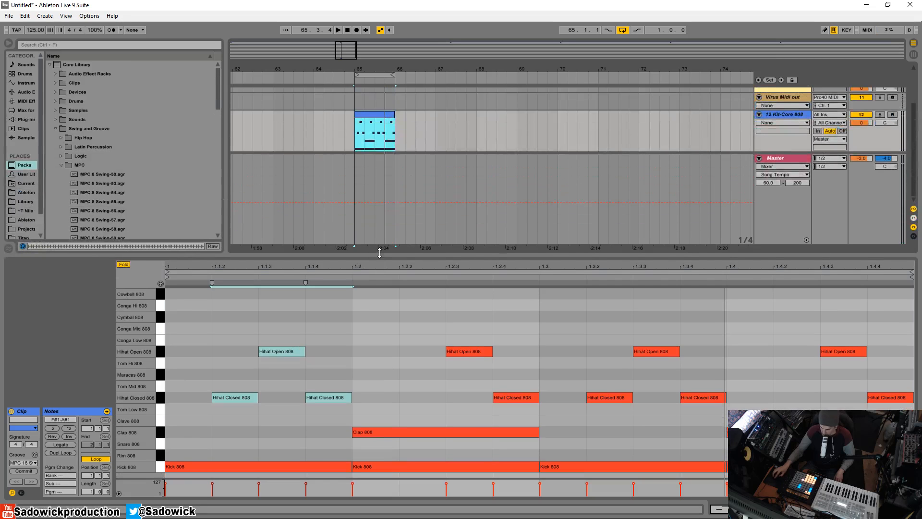
left_click(375, 118)
key("ctrl+d")
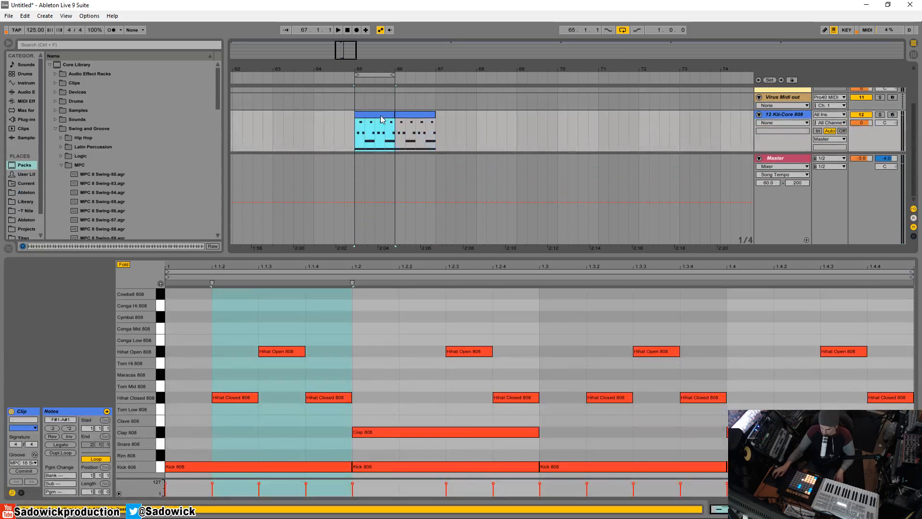
Commit the MPC 16 Swing-58 groove to the drum clip in bar 65 and play the loop.
left_click_drag(340, 254, 340, 237)
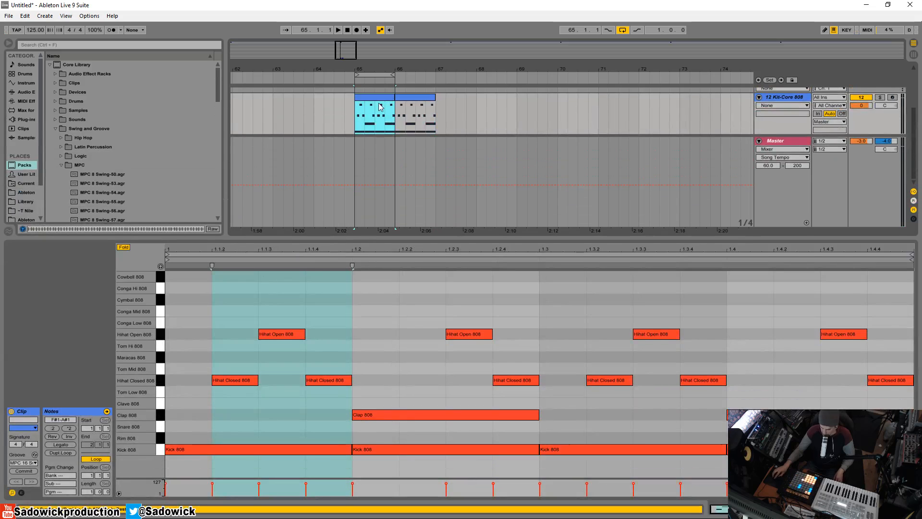
left_click(24, 471)
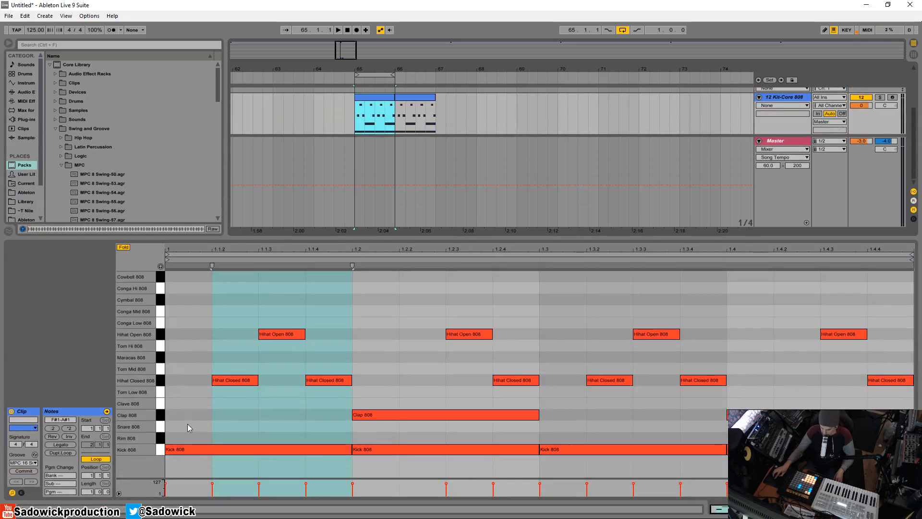
left_click(28, 472)
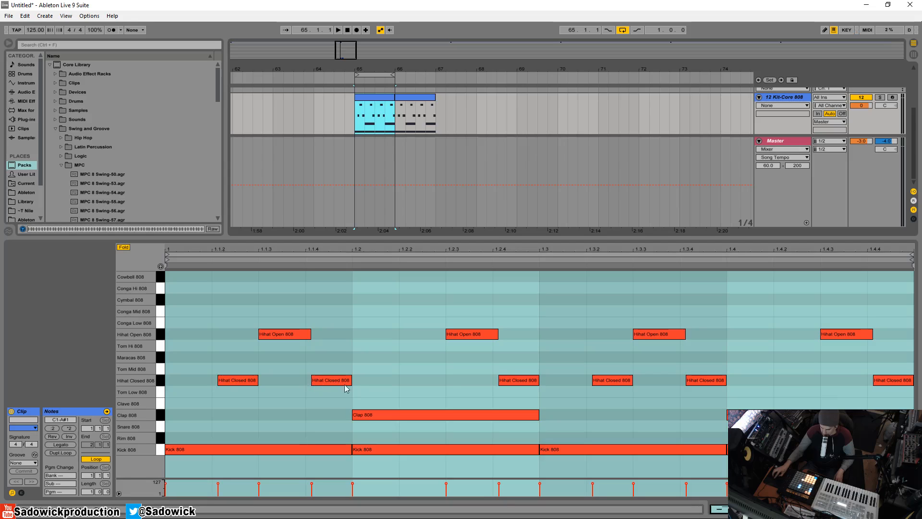
key("space")
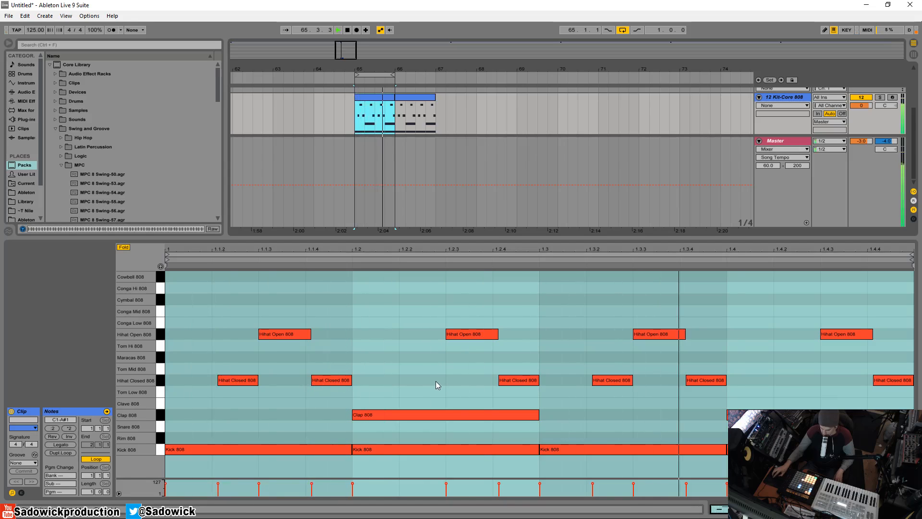
key("space")
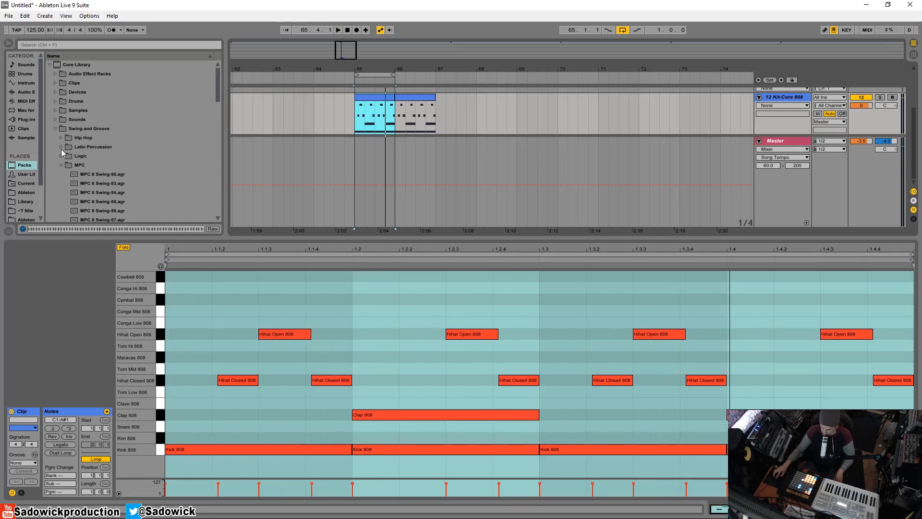
Collapse the MPC groove folder and compare the note positions of the bar 66 copy with the committed bar 65 clip.
left_click(61, 165)
scroll(67, 192, "down", 2)
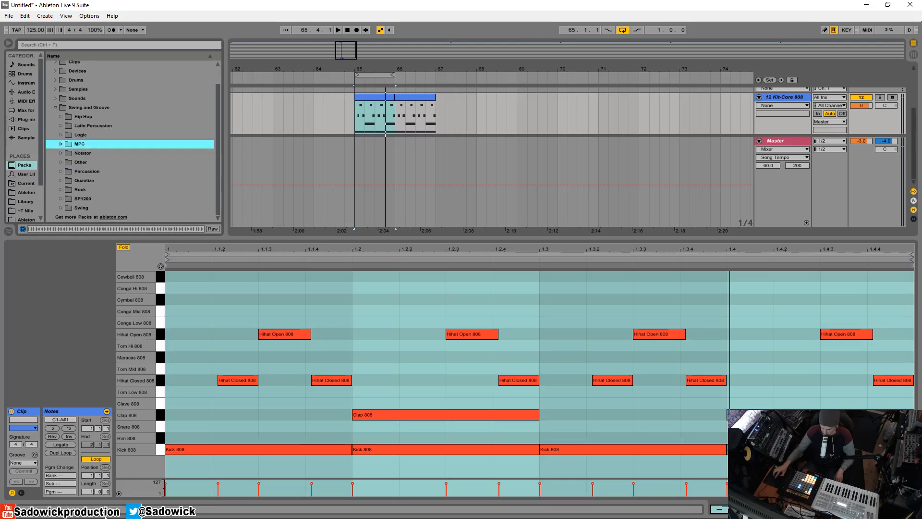
left_click(414, 101)
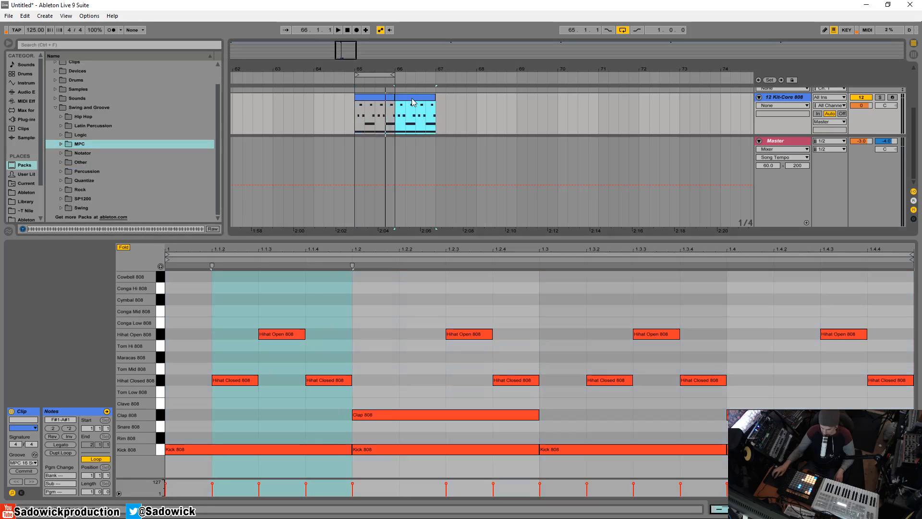
left_click(380, 99)
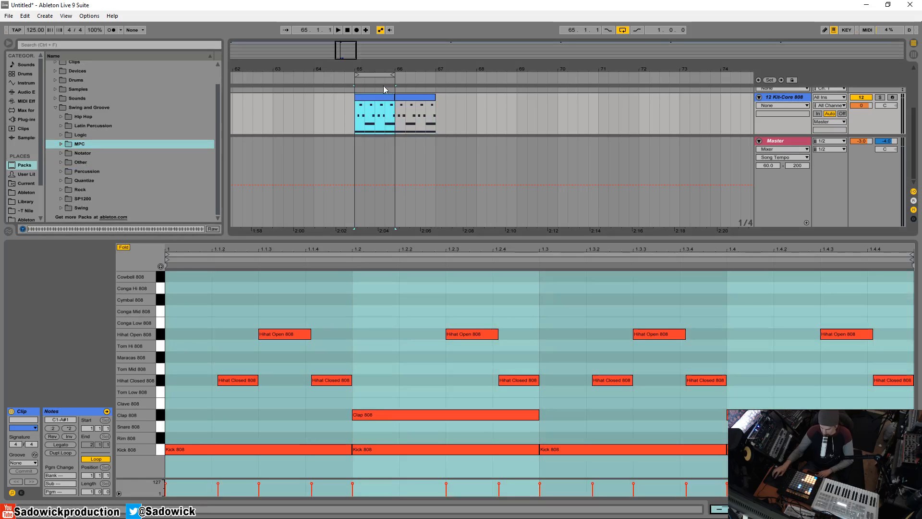
Replace the committed clip in bar 65 with the uncommitted copy from bar 66 and play it briefly.
key("Delete")
left_click_drag(416, 100, 370, 116)
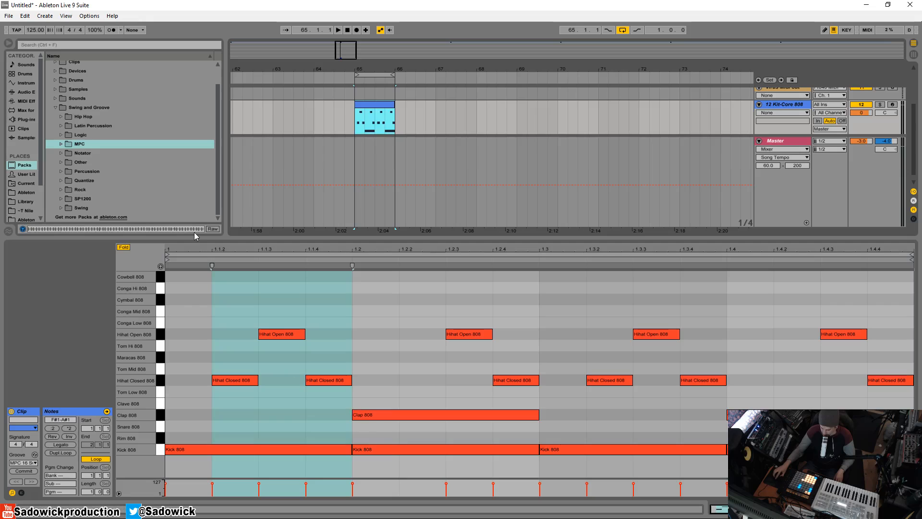
key("space")
key("space")
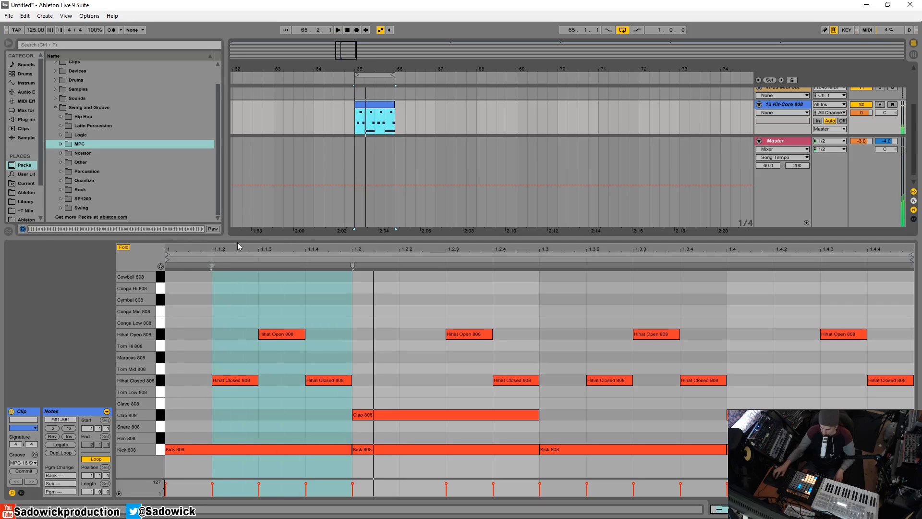
Open the Groove Pool and enlarge its list of grooves.
left_click_drag(238, 242, 262, 245)
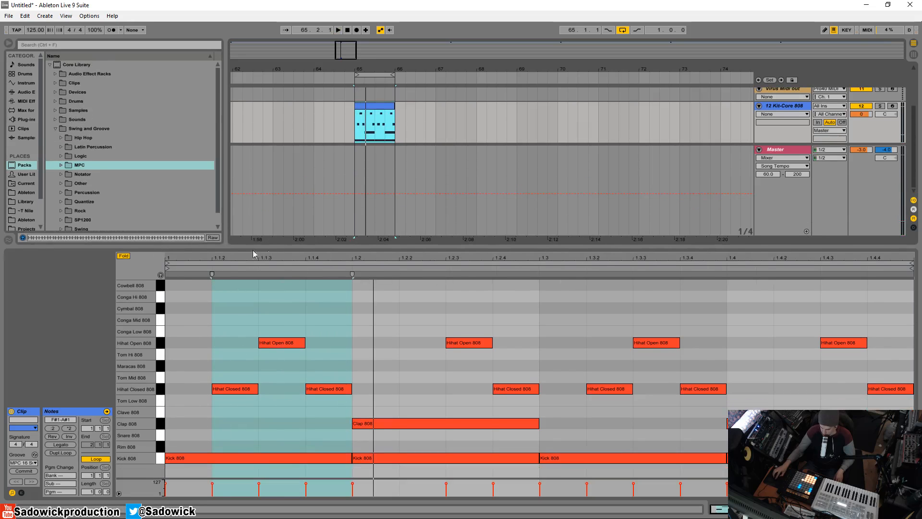
left_click(9, 240)
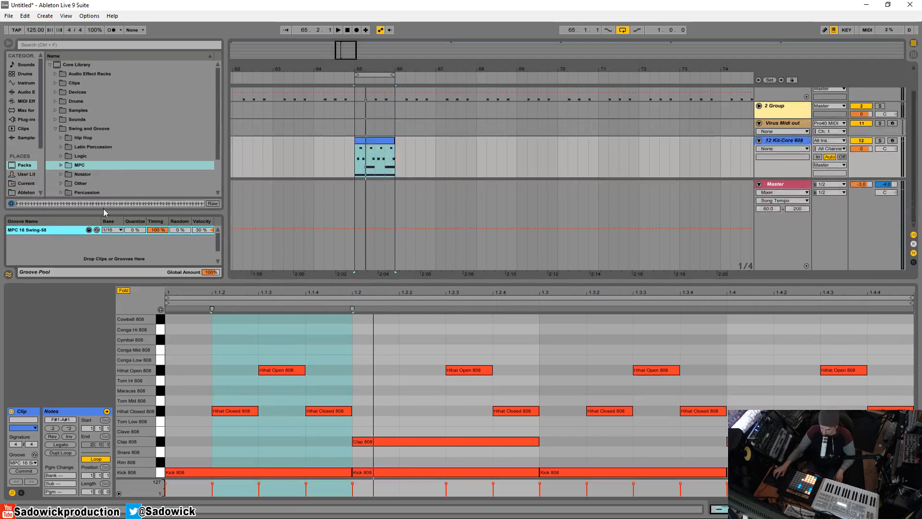
left_click_drag(104, 210, 103, 196)
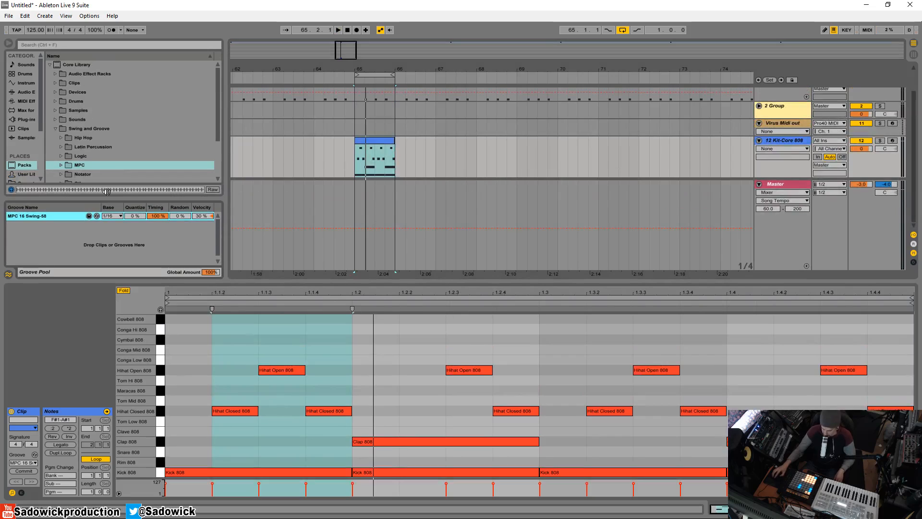
Try lowering the Timing amount of the MPC 16 Swing-58 groove during playback, and restore it to 100%.
left_click_drag(154, 217, 147, 217)
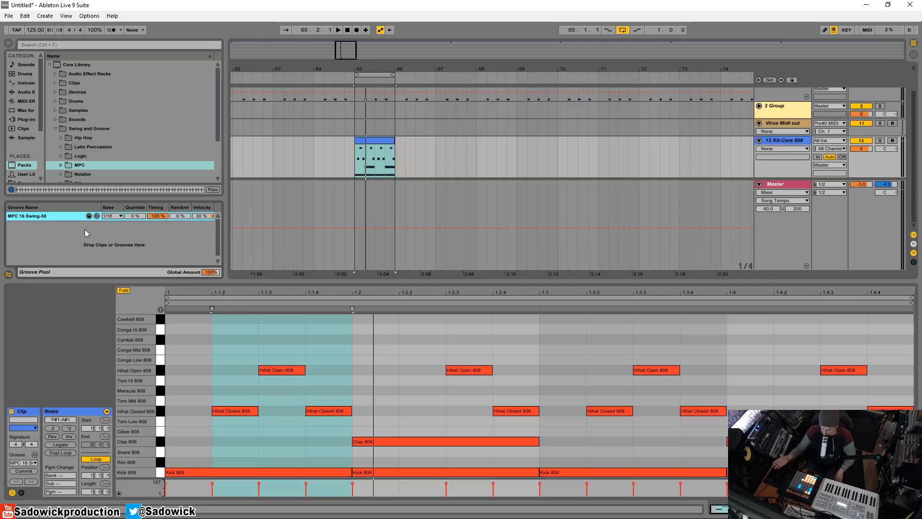
left_click(157, 216)
left_click_drag(158, 215, 157, 263)
key("space")
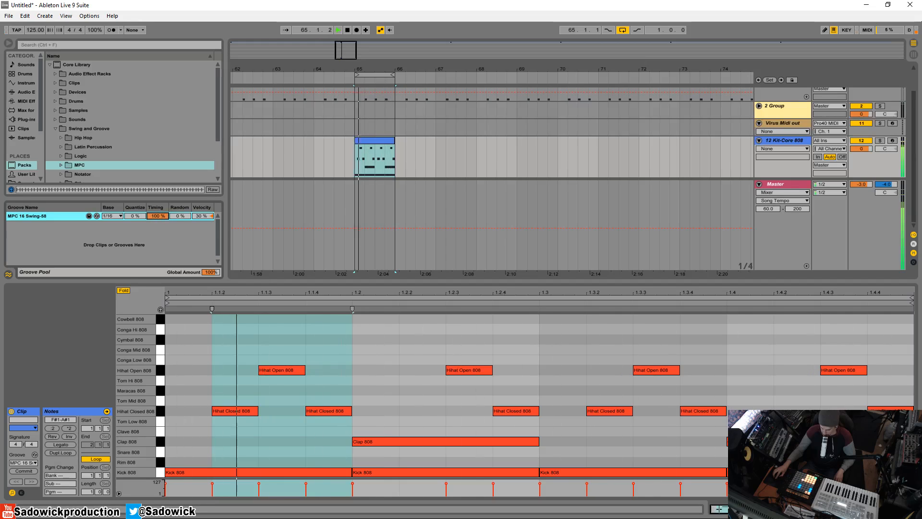
left_click_drag(157, 216, 157, 167)
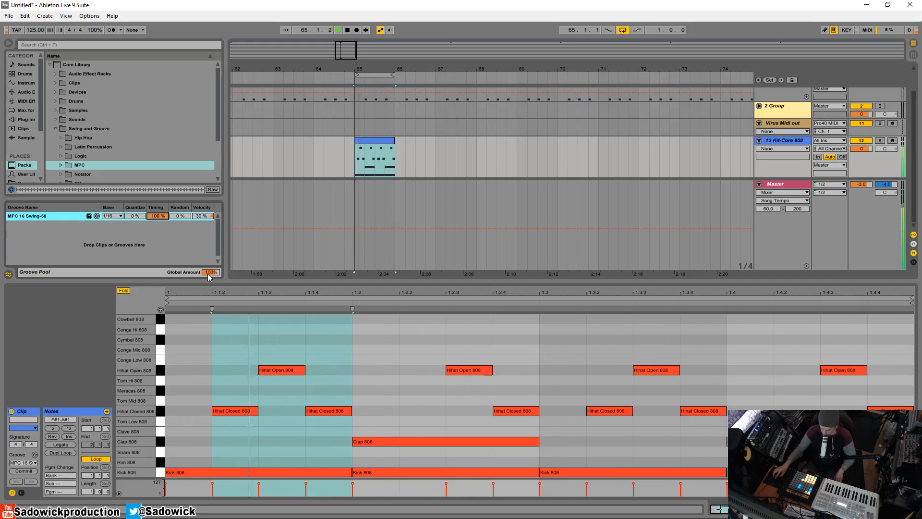
Lower the groove pool's Global Amount to 0% while listening to the loop, and return it to its default.
left_click_drag(207, 273, 207, 329)
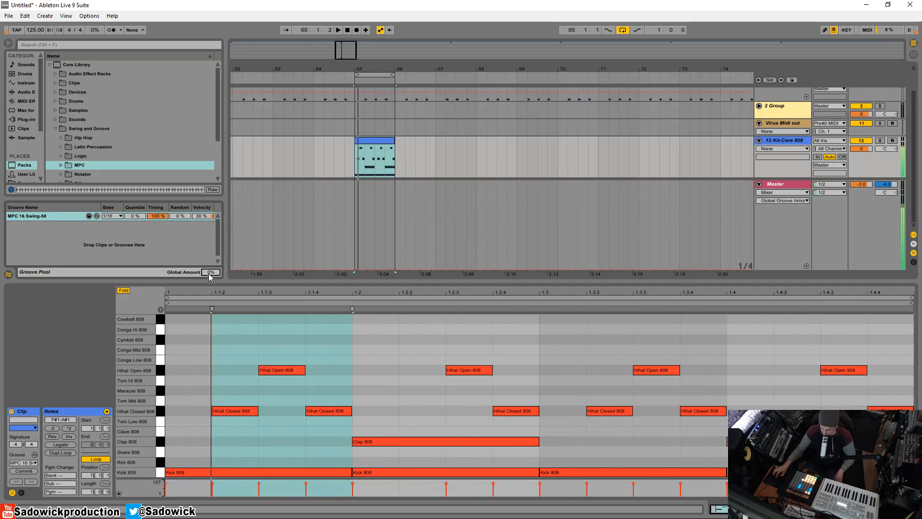
key("space")
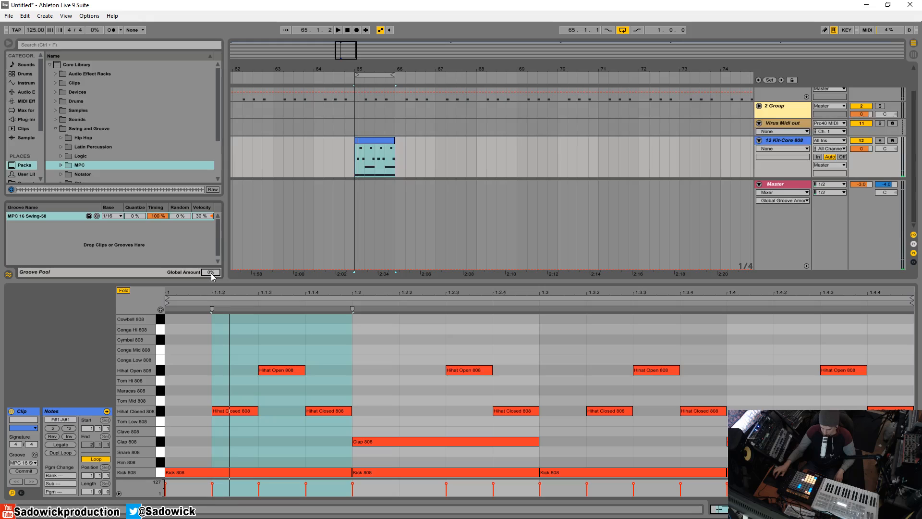
key("space")
right_click(212, 276)
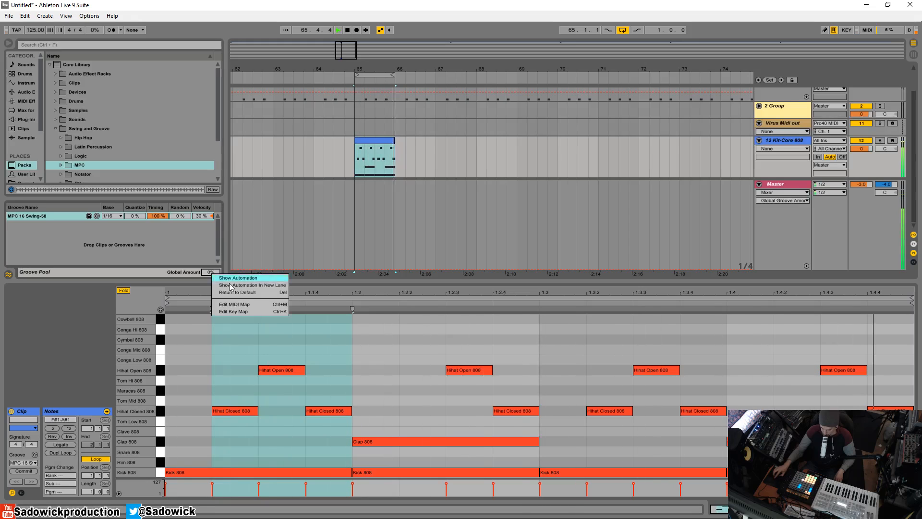
left_click(244, 246)
right_click(211, 272)
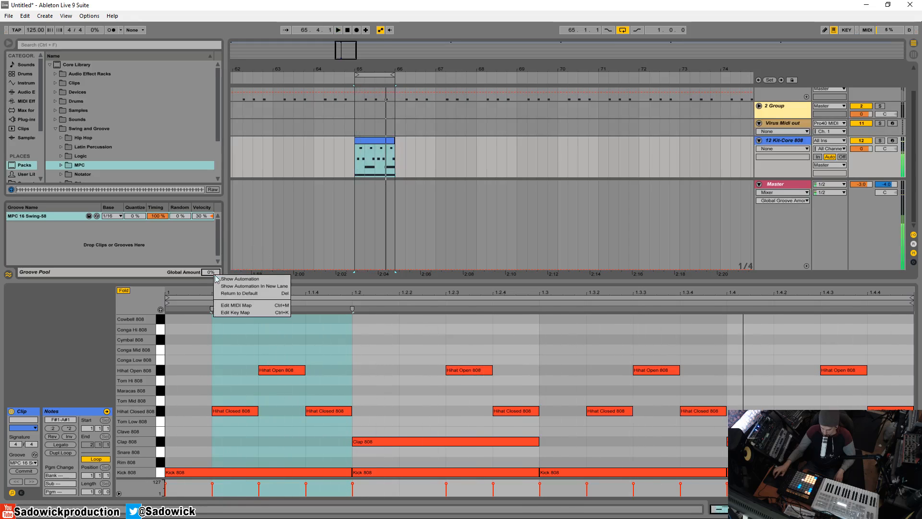
left_click(228, 294)
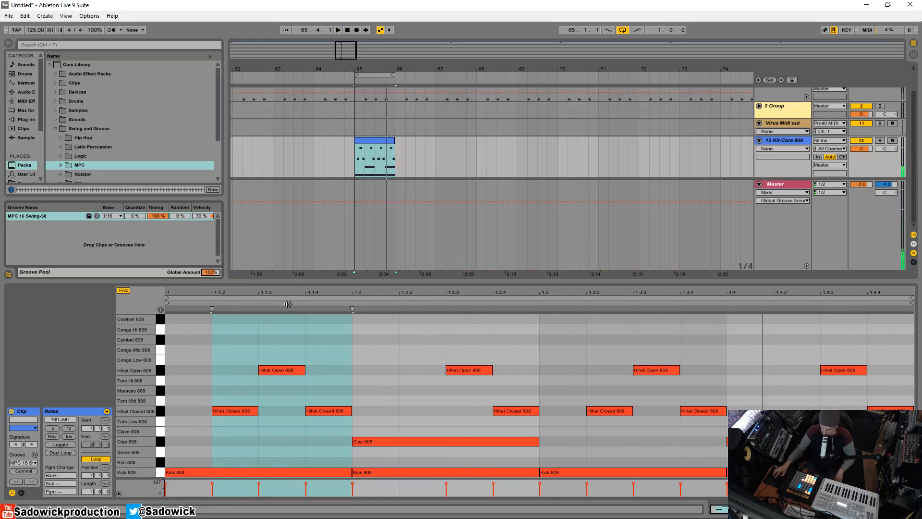
Enlarge the note editor and its velocity lane, and clear the time selection in the drum clip.
left_click_drag(288, 281, 288, 238)
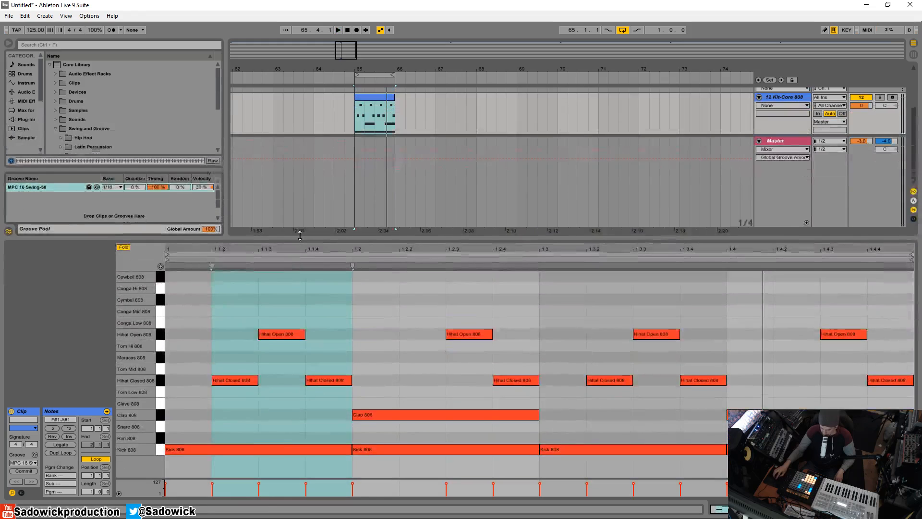
left_click_drag(245, 479, 261, 368)
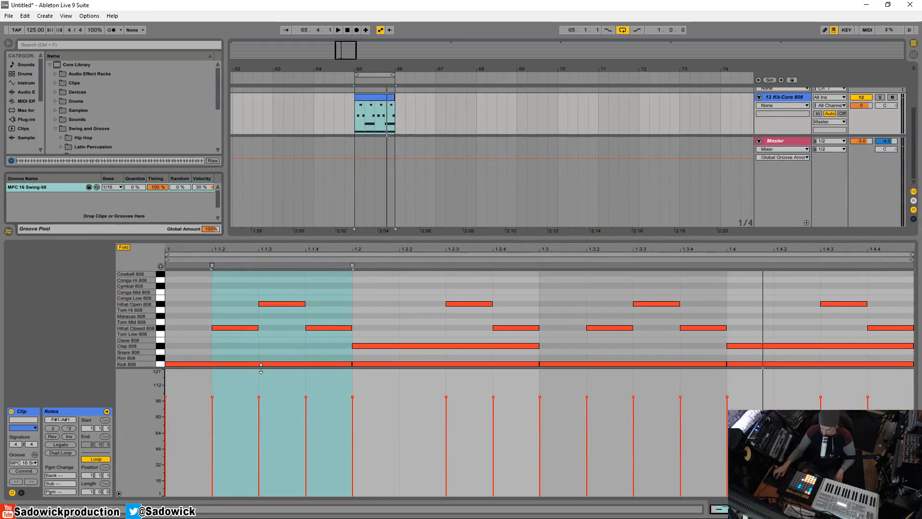
left_click(242, 395)
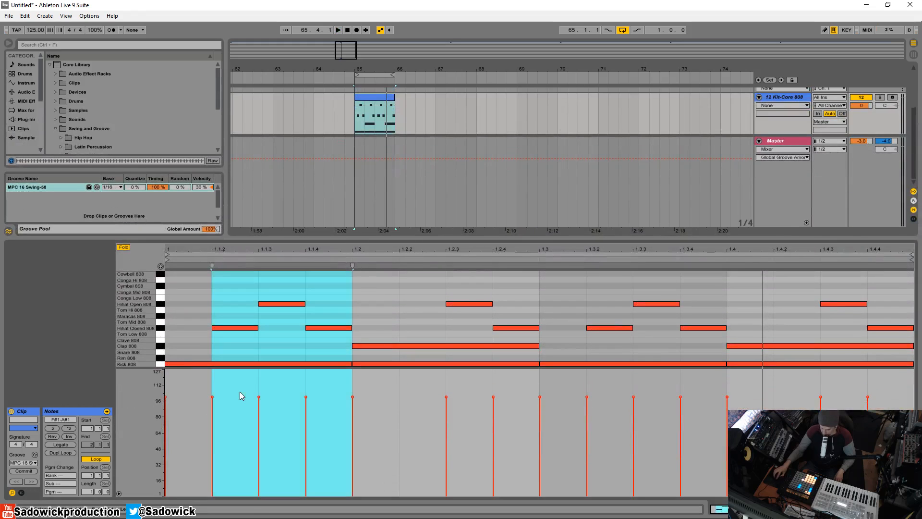
left_click(214, 387)
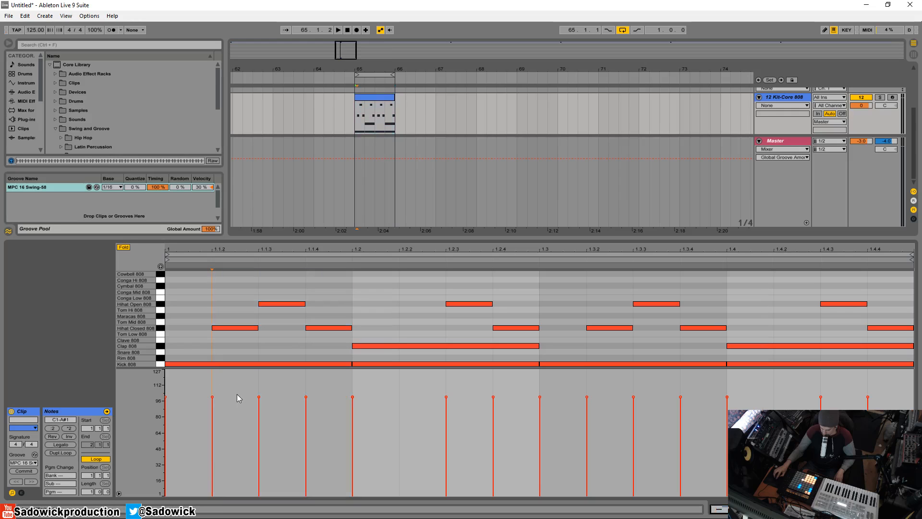
Lower the velocity of the closed hi-hats at 1.1.2 and 1.3.2 to about 70 and audition the loop.
left_click(222, 330)
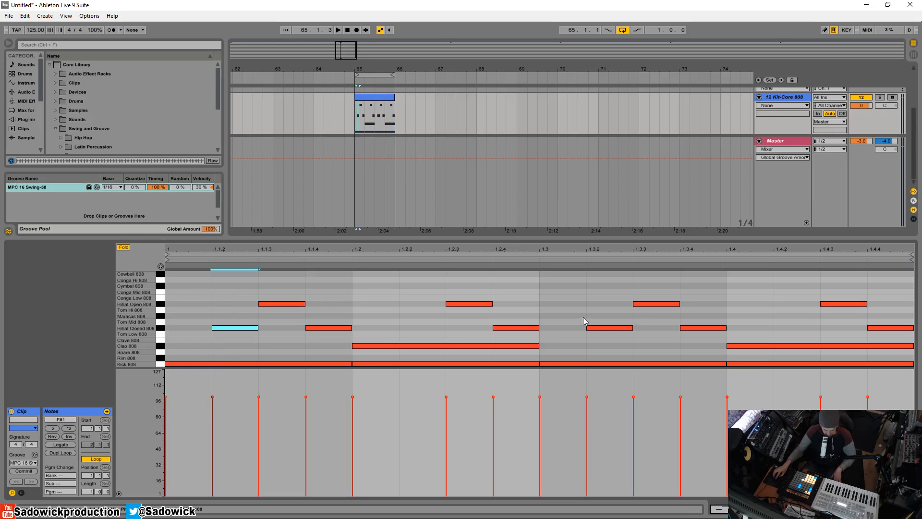
left_click(598, 328, "shift")
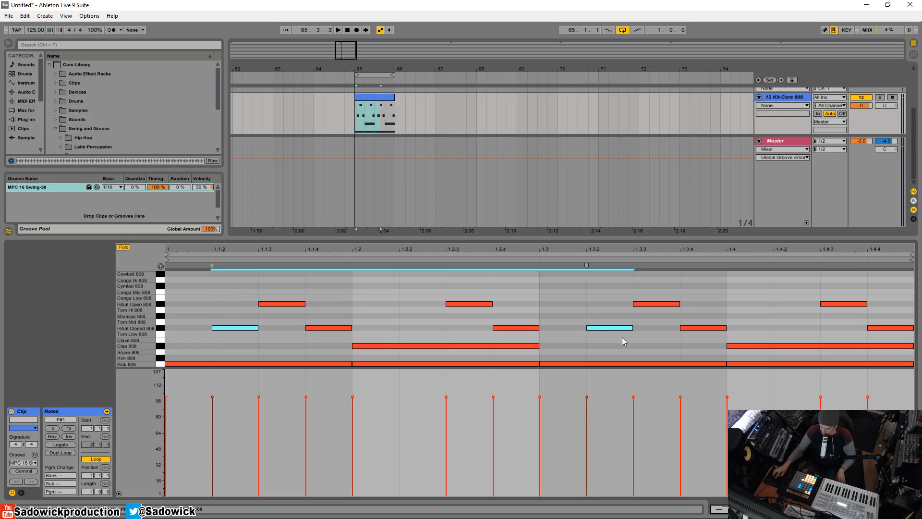
left_click_drag(215, 368, 213, 352)
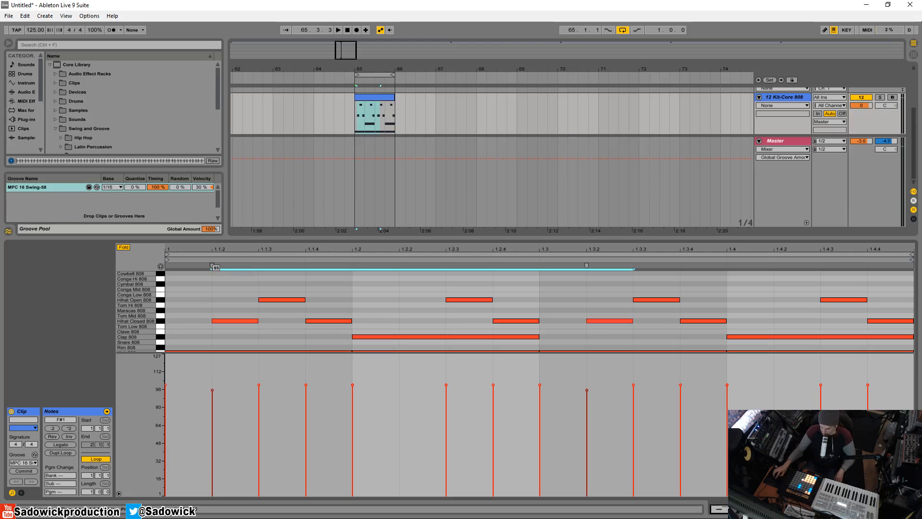
left_click_drag(212, 385, 213, 406)
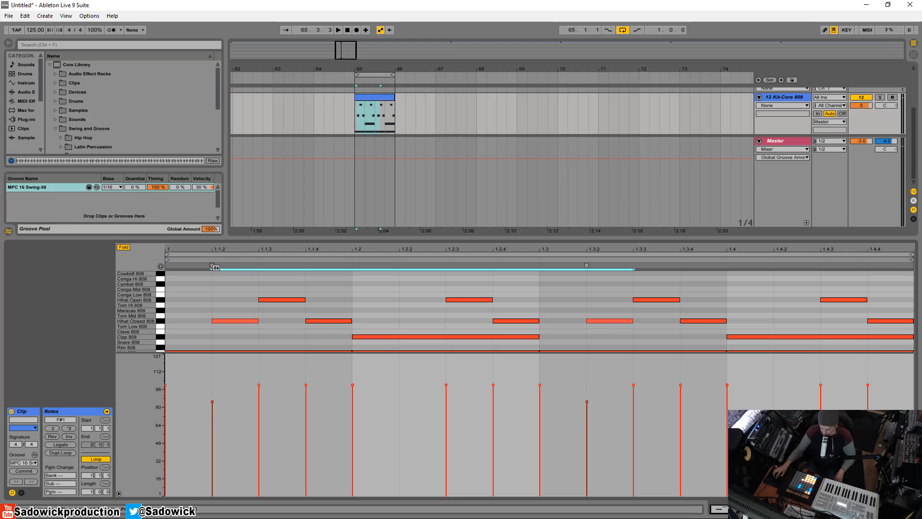
left_click_drag(213, 401, 212, 385)
key("space")
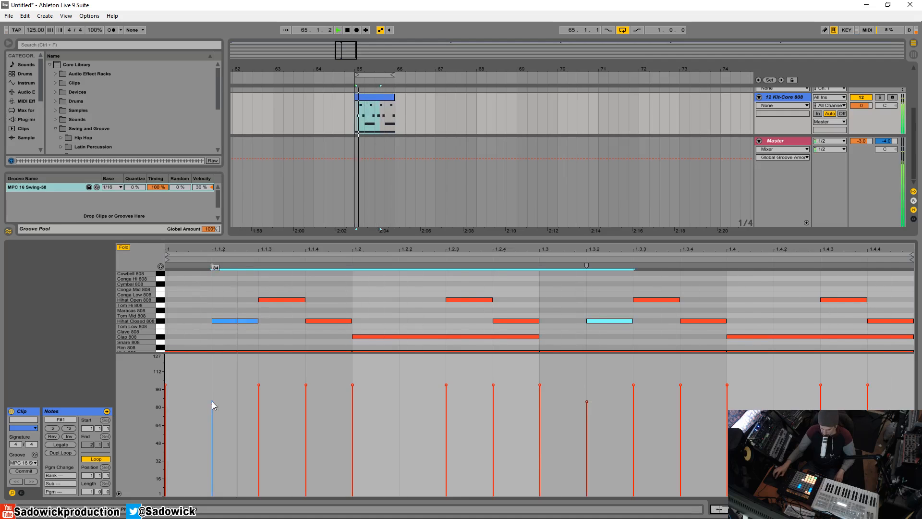
mouse_move(211, 401)
left_mouse_down()
mouse_move(212, 447)
mouse_move(212, 418)
left_mouse_up()
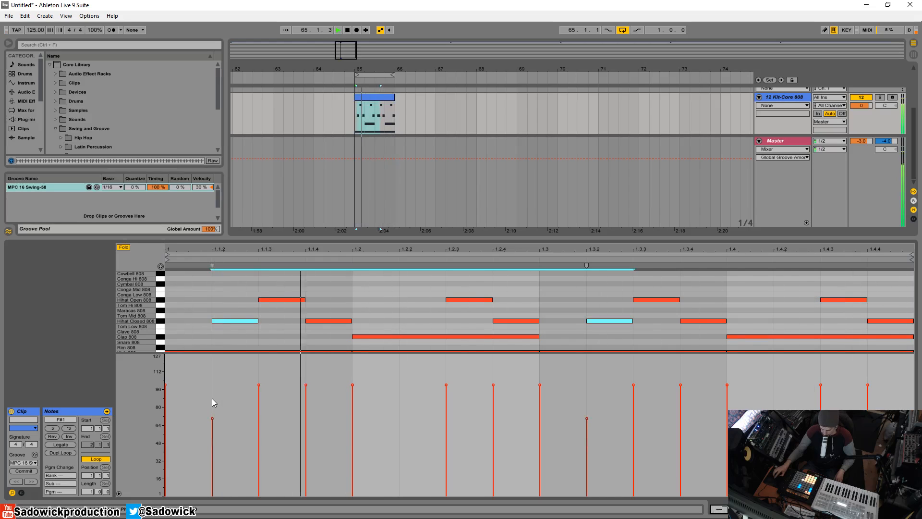
key("space")
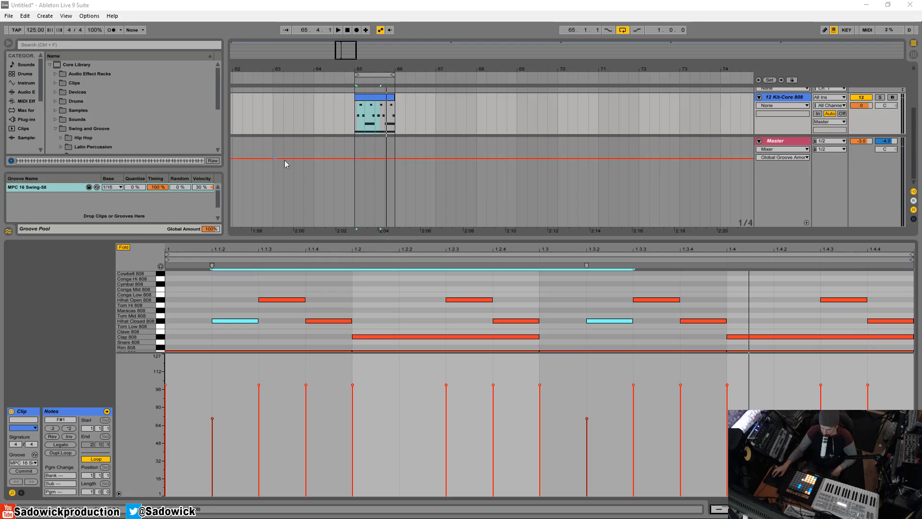
Select the whole drum clip in bar 65.
left_click(374, 99)
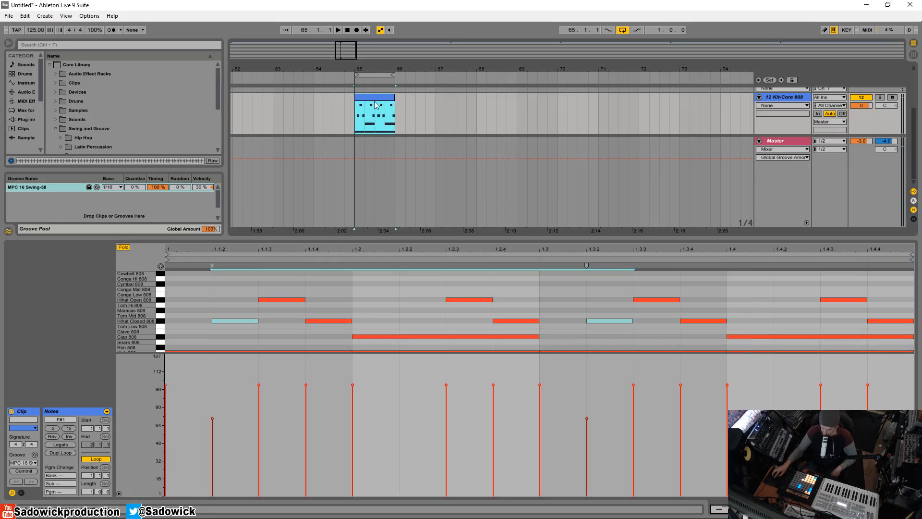